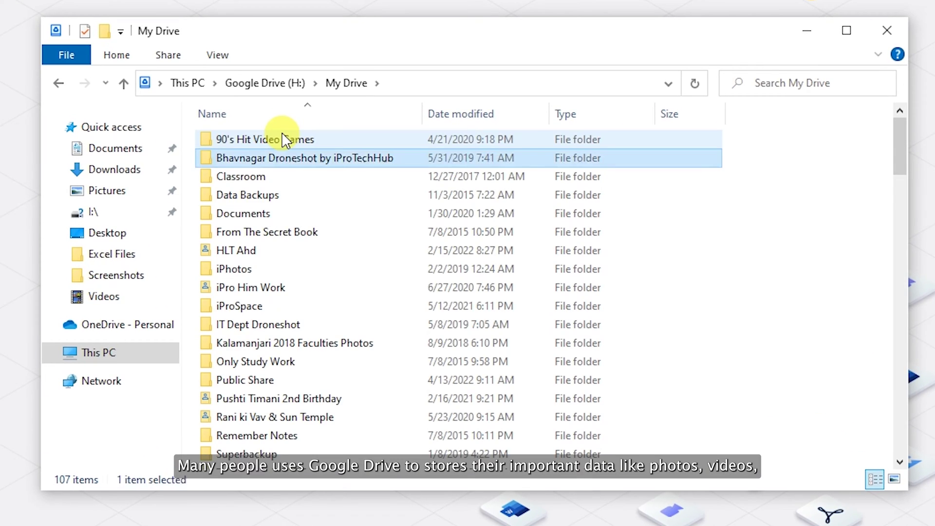
Scroll through the synced My Drive folder on Google Drive (H:) in File Explorer.
scroll(284, 141, "down", 2)
scroll(283, 141, "down", 2)
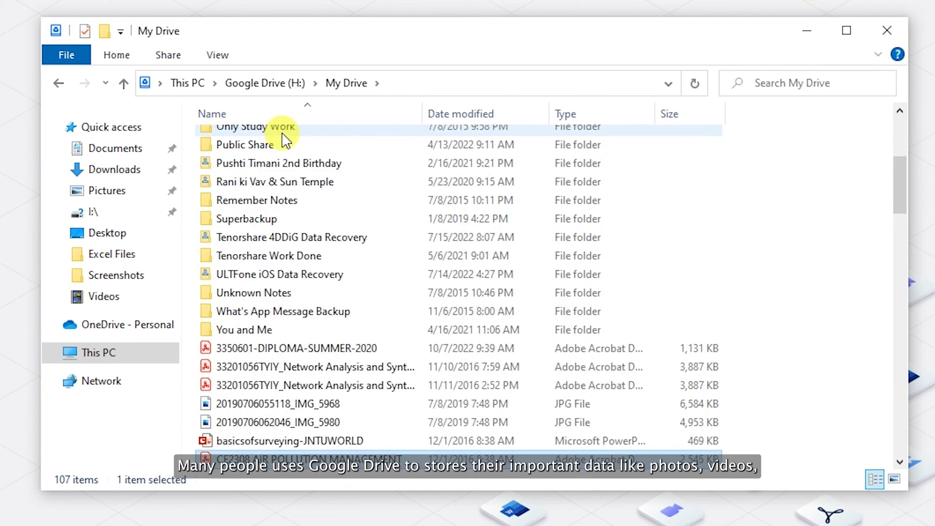
scroll(283, 140, "down", 2)
scroll(283, 140, "down", 2)
scroll(283, 140, "down", 1)
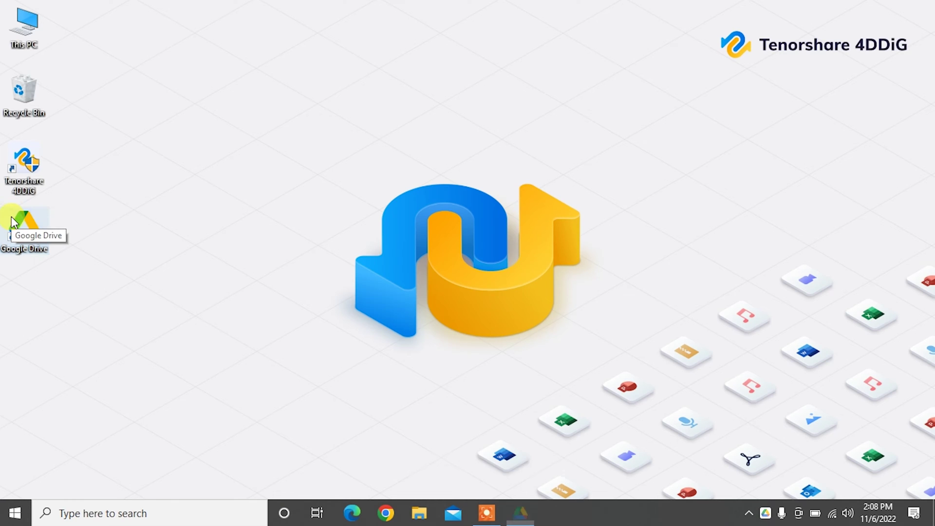
Open Google Drive from the desktop shortcut and trash the Watermark and two 1920 LOGO images.
double_click(14, 222)
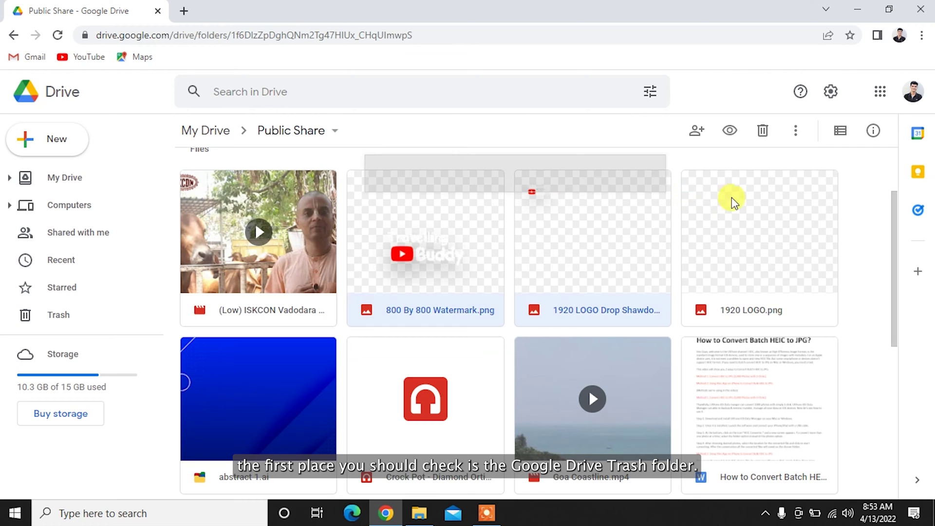
left_click(762, 139)
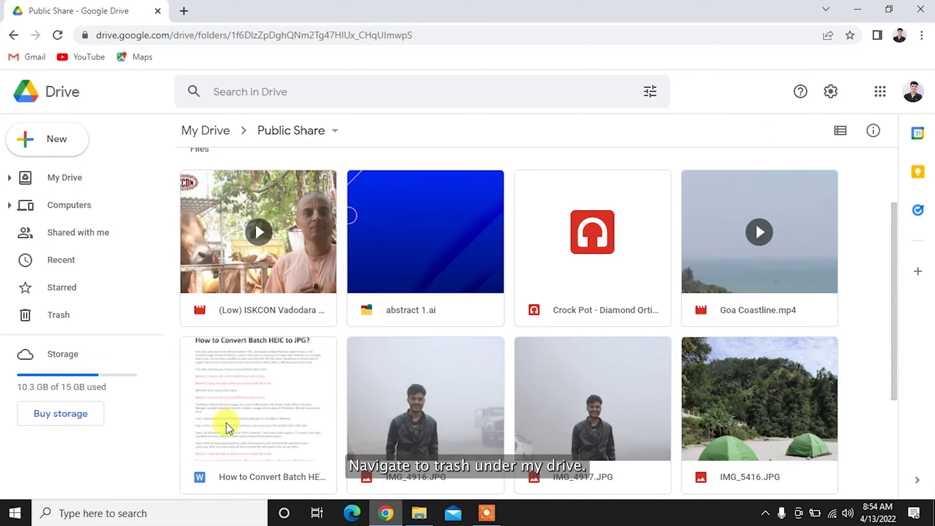
Restore today's three trashed images from Trash and reselect them in Public Share.
left_click(69, 319)
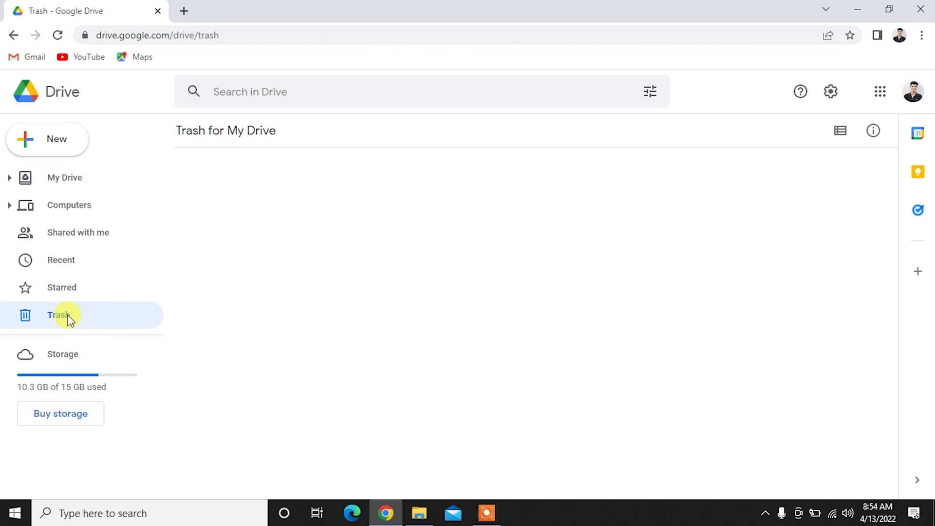
left_click_drag(752, 296, 327, 285)
right_click(327, 285)
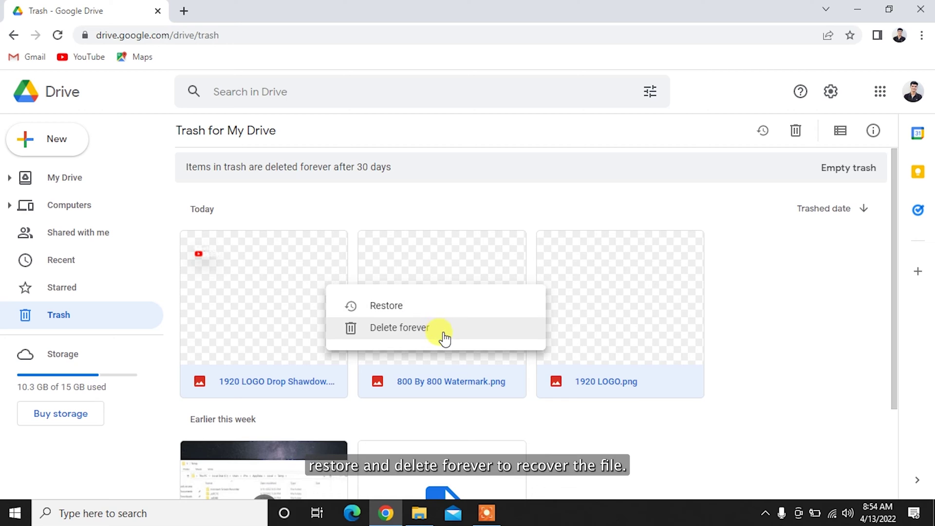
left_click(441, 307)
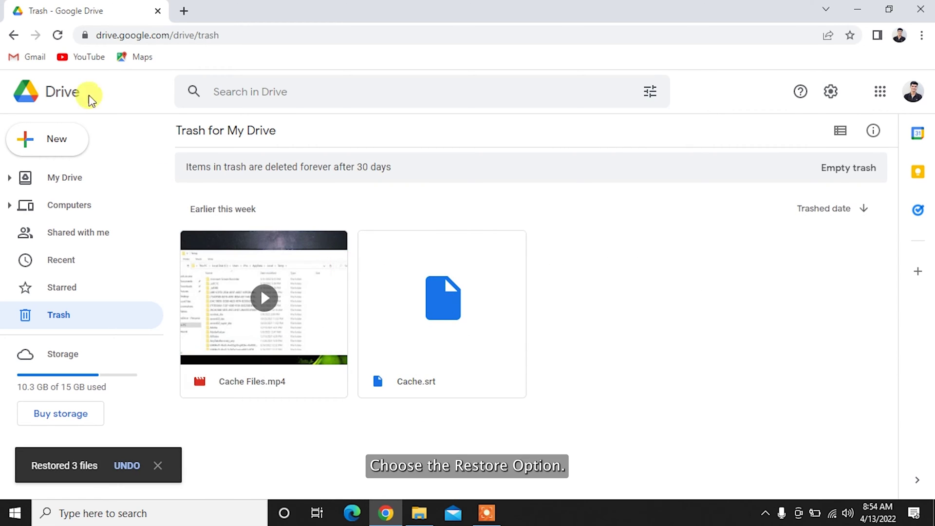
left_click(12, 35)
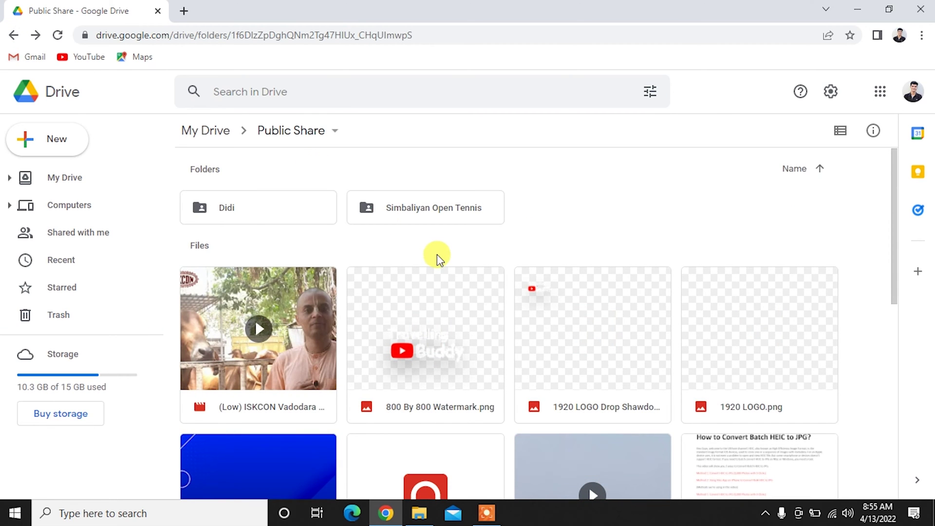
left_click_drag(437, 254, 773, 323)
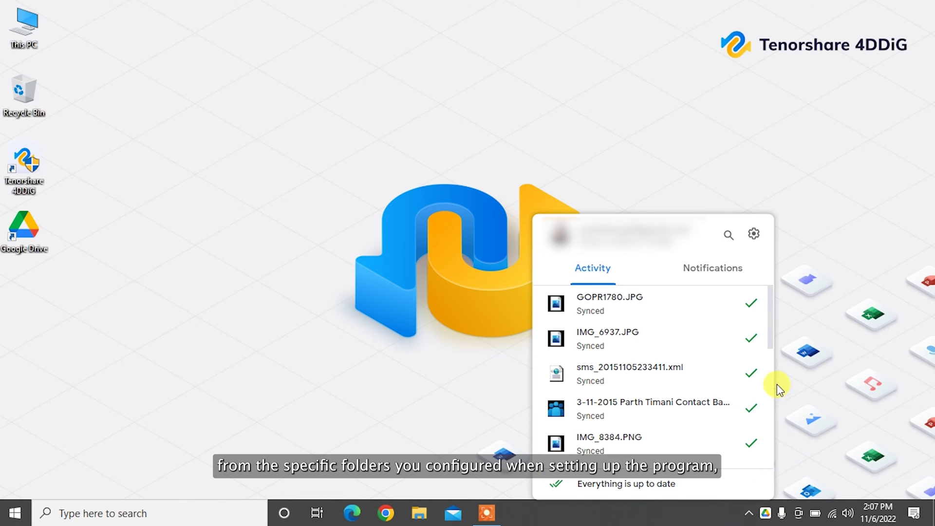
mouse_move(771, 333)
left_mouse_down()
mouse_move(761, 462)
mouse_move(775, 289)
left_mouse_up()
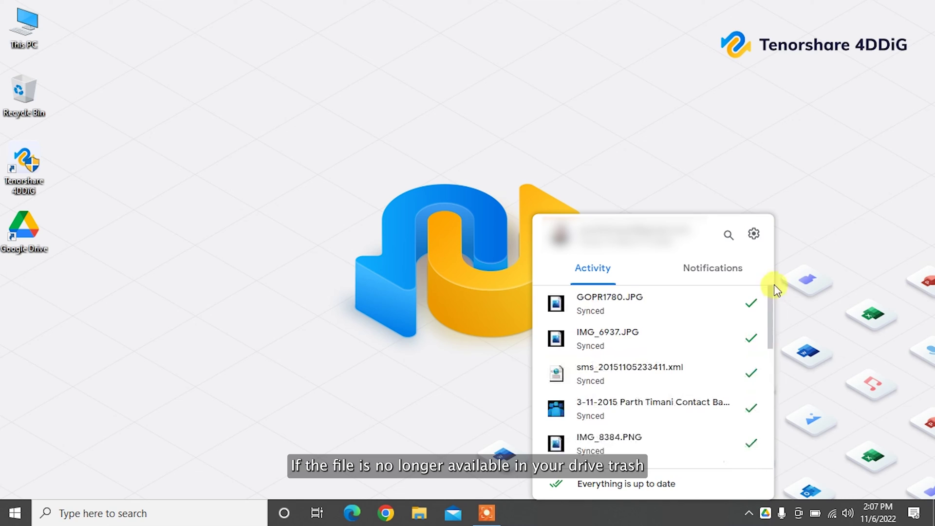
left_click(928, 4)
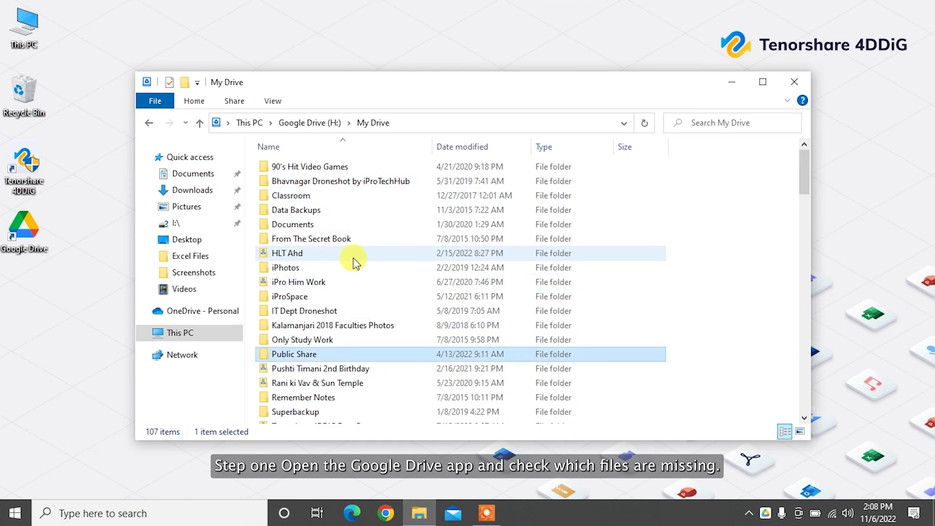
Restore IMG_6135, IMG_6136 and IMG_6243 from the Windows Recycle Bin to My Drive.
key("Down")
key("Down")
key("Down")
key("Down")
key("Down")
key("Down")
key("Down")
key("Down")
key("Down")
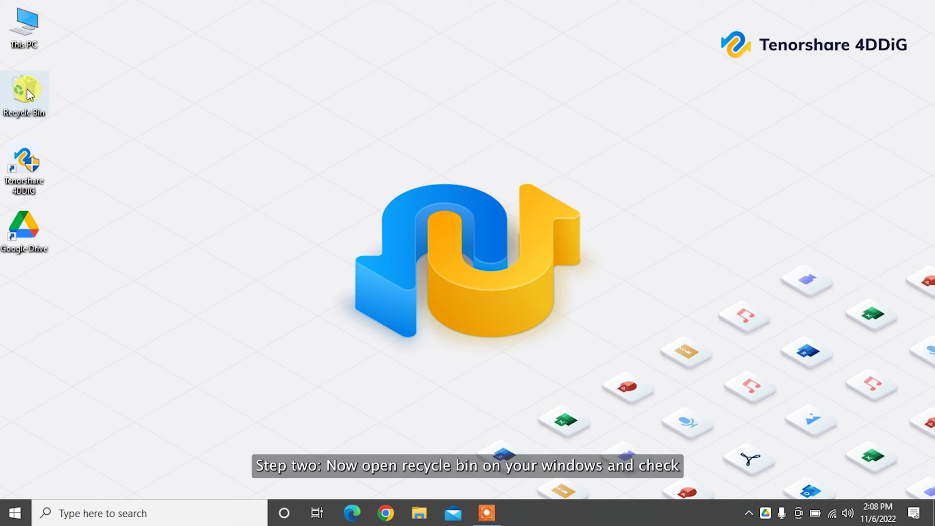
double_click(31, 104)
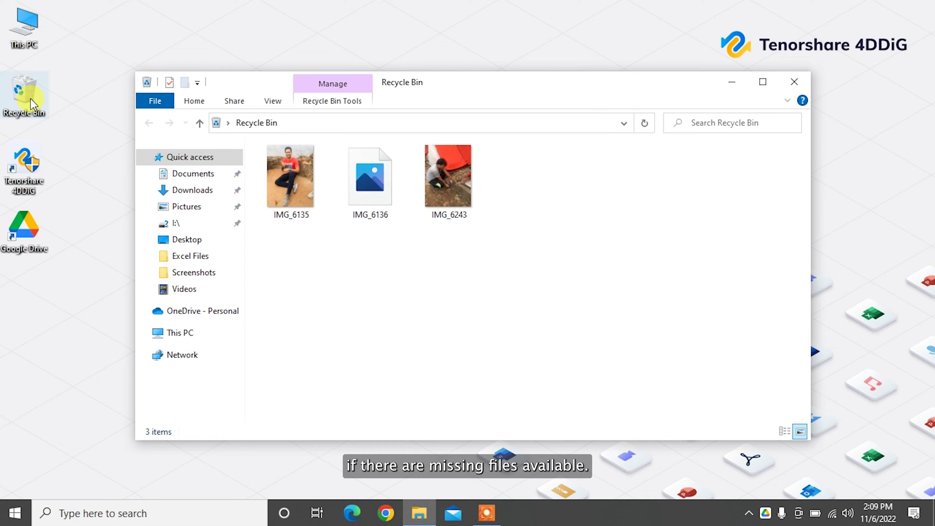
mouse_move(508, 256)
left_mouse_down()
mouse_move(295, 189)
mouse_move(285, 176)
left_mouse_up()
right_click(303, 168)
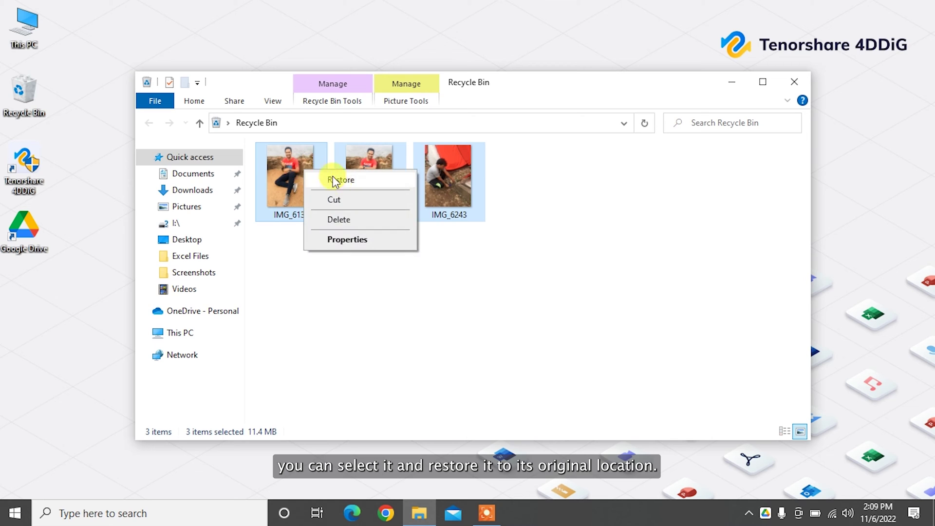
left_click(355, 182)
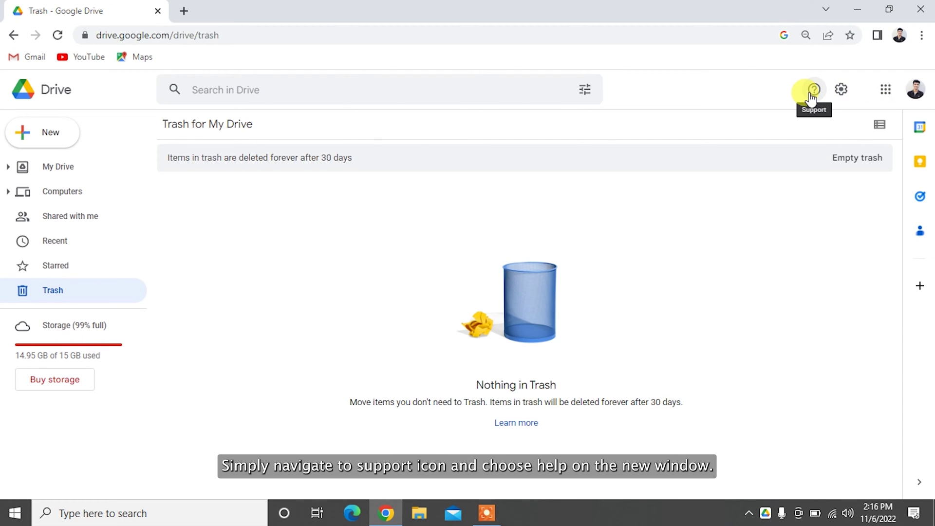
Open Drive Help's 'Find or recover a file' article and scroll to Request file recovery.
left_click(811, 95)
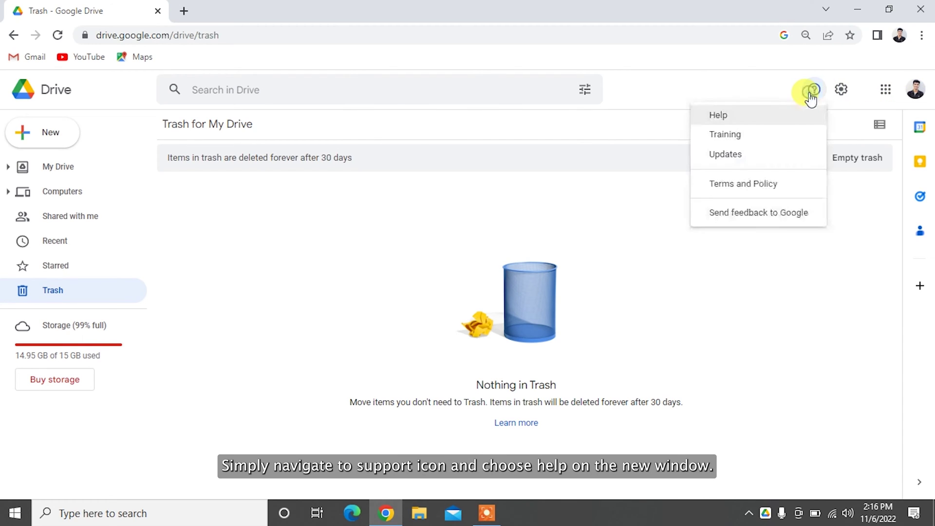
left_click(783, 118)
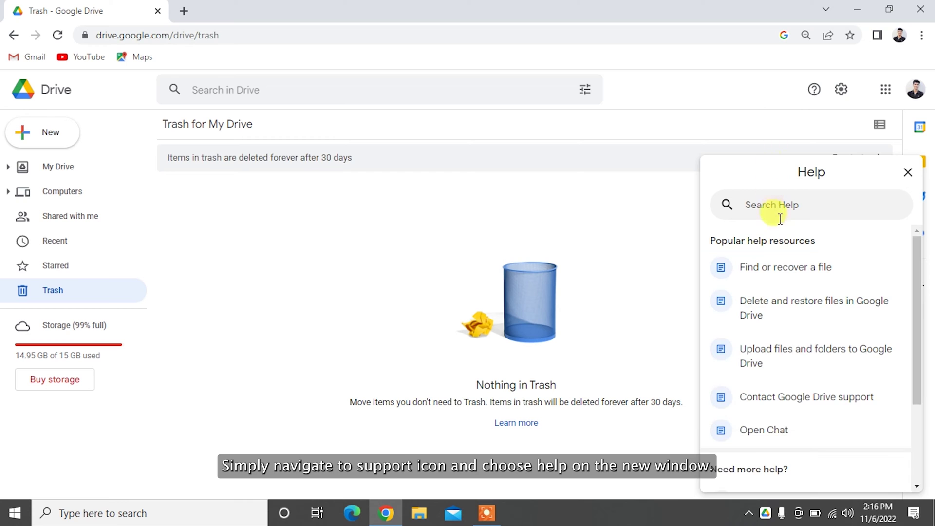
left_click(785, 268)
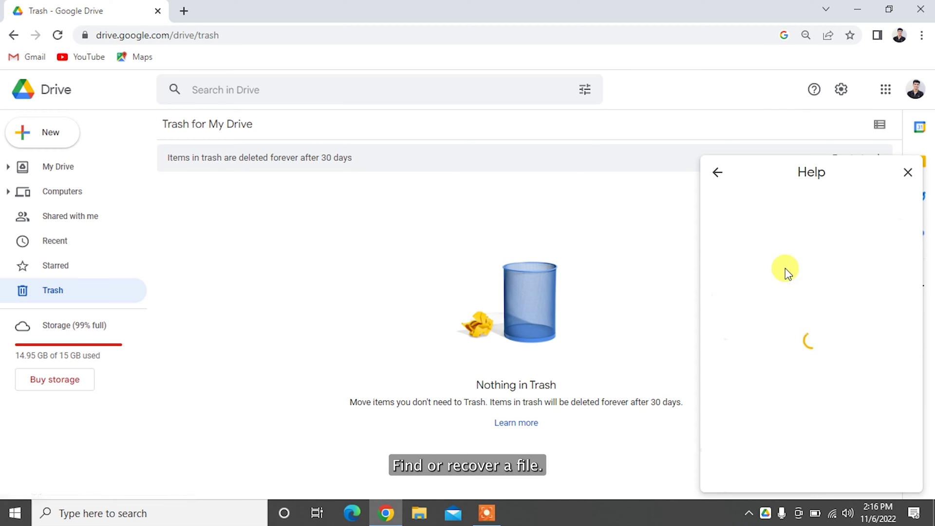
scroll(780, 373, "down", 2)
scroll(787, 377, "down", 3)
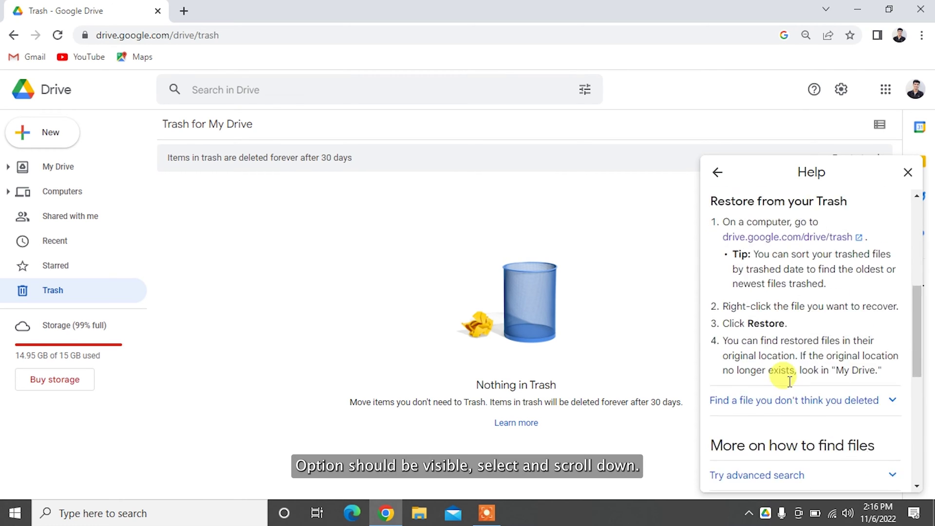
scroll(789, 382, "down", 2)
scroll(789, 382, "down", 1)
scroll(789, 381, "down", 1)
scroll(789, 381, "down", 1)
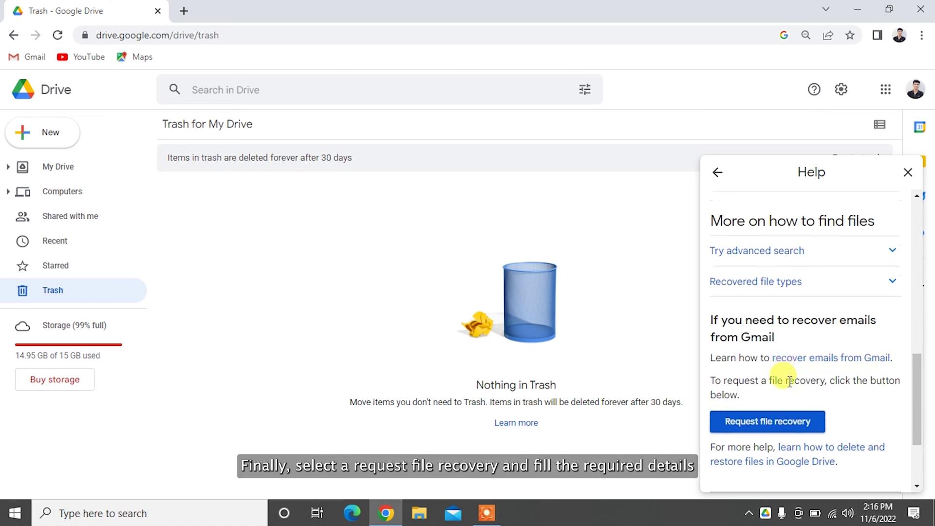
scroll(789, 382, "down", 1)
Submit a recovery request answering Yes and 'Photos and Videos saved in Google Drive'.
left_click(790, 388)
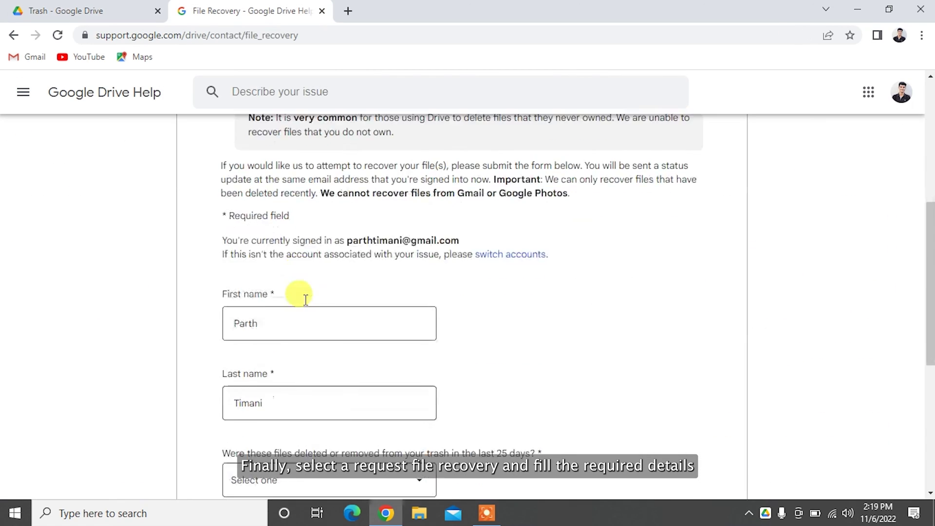
scroll(303, 302, "down", 3)
left_click(303, 329)
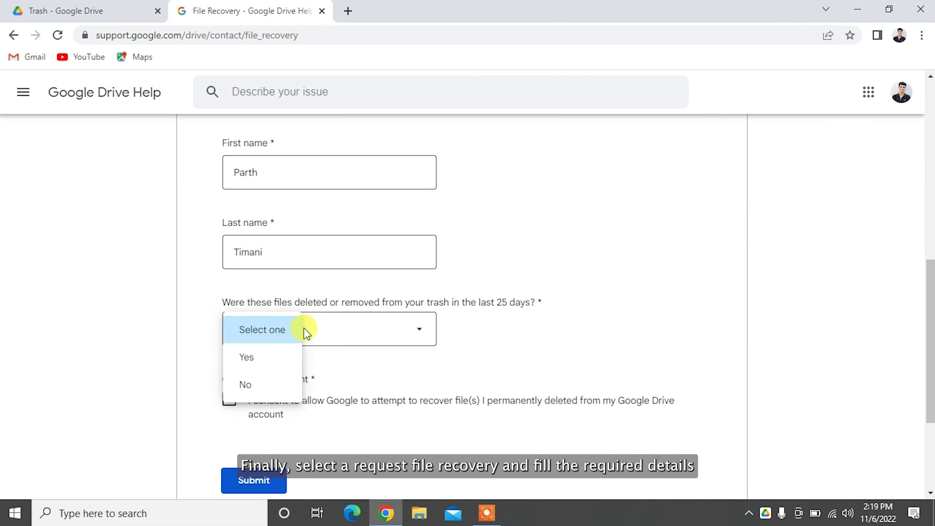
left_click(279, 352)
scroll(275, 353, "down", 2)
left_click(302, 299)
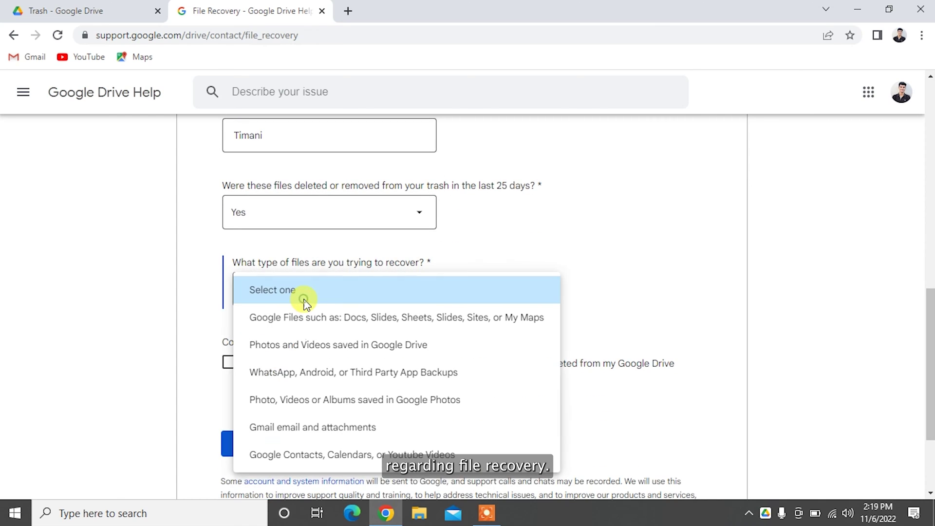
left_click(320, 348)
scroll(257, 326, "down", 1)
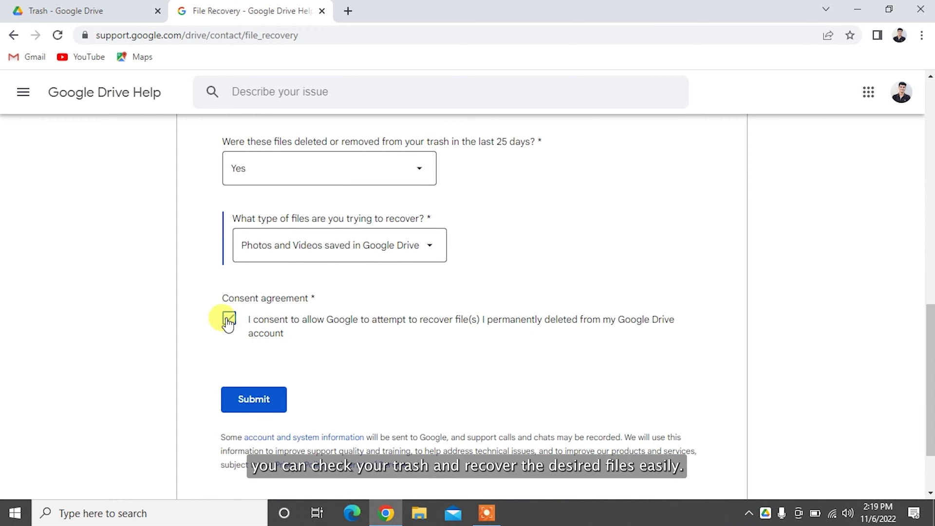
left_click(249, 401)
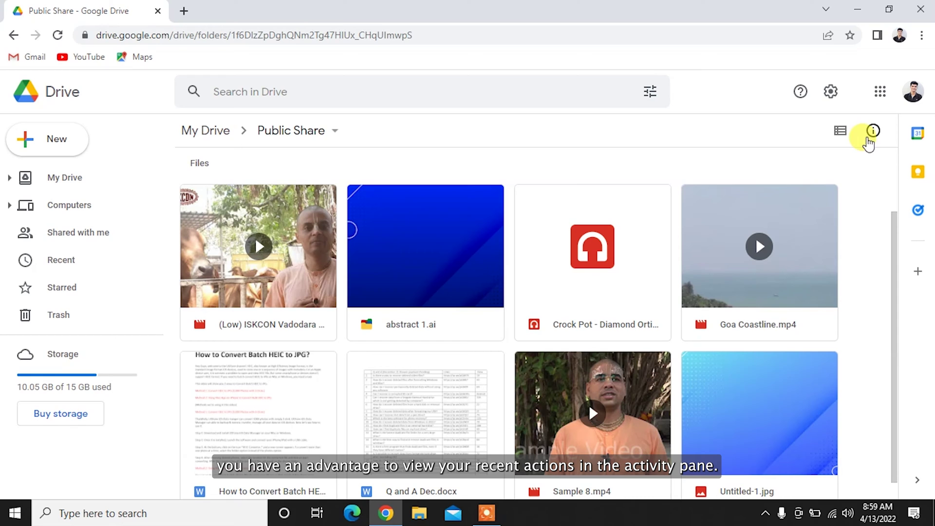
Show Public Share's Activity details listing the seven items trashed today at 8:58 AM.
left_click(873, 131)
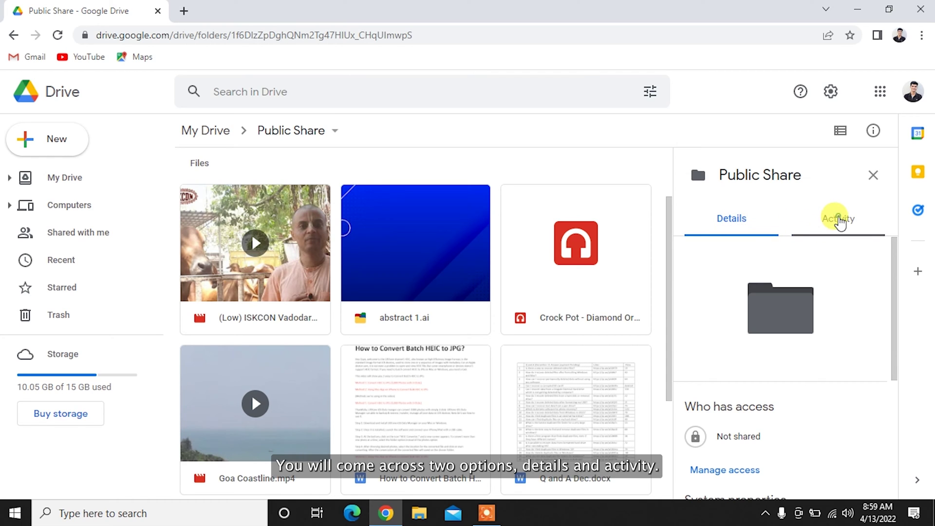
left_click(839, 220)
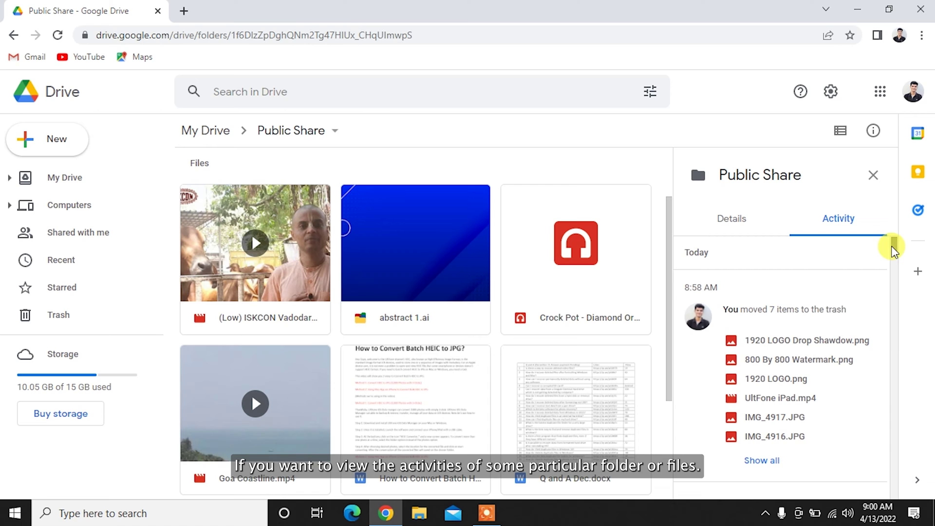
From the Activity list, restore 1920 LOGO Drop Shadow.png, 800 By 800 Watermark.png and 1920 LOGO.png.
mouse_move(894, 247)
left_mouse_down()
mouse_move(899, 440)
mouse_move(898, 246)
left_mouse_up()
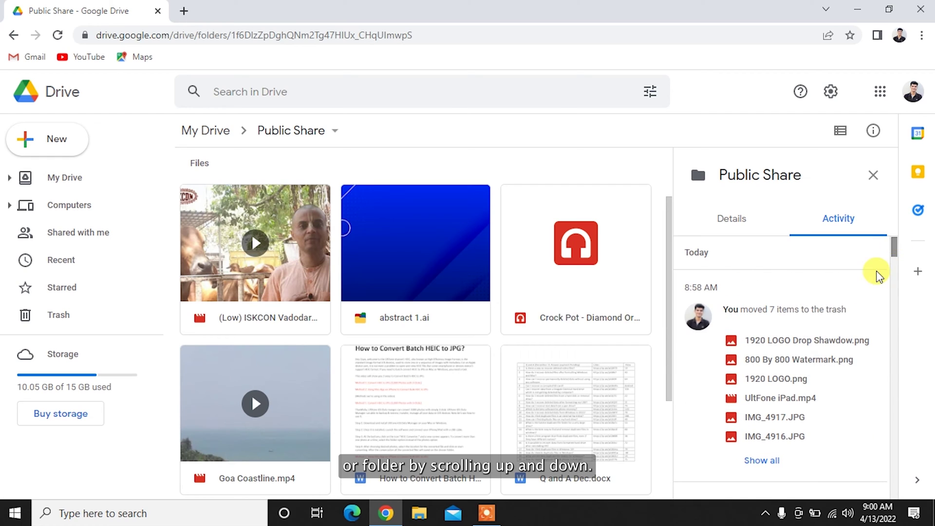
left_click(759, 461)
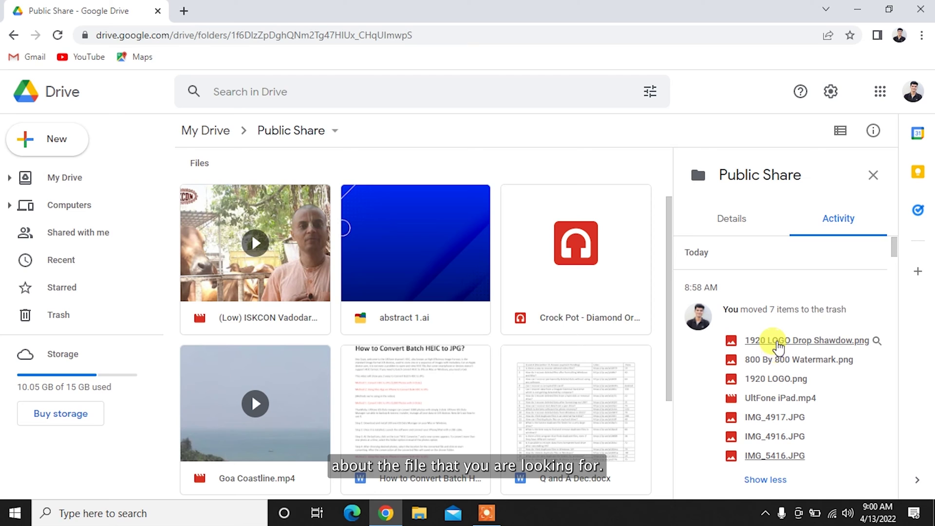
right_click(778, 346)
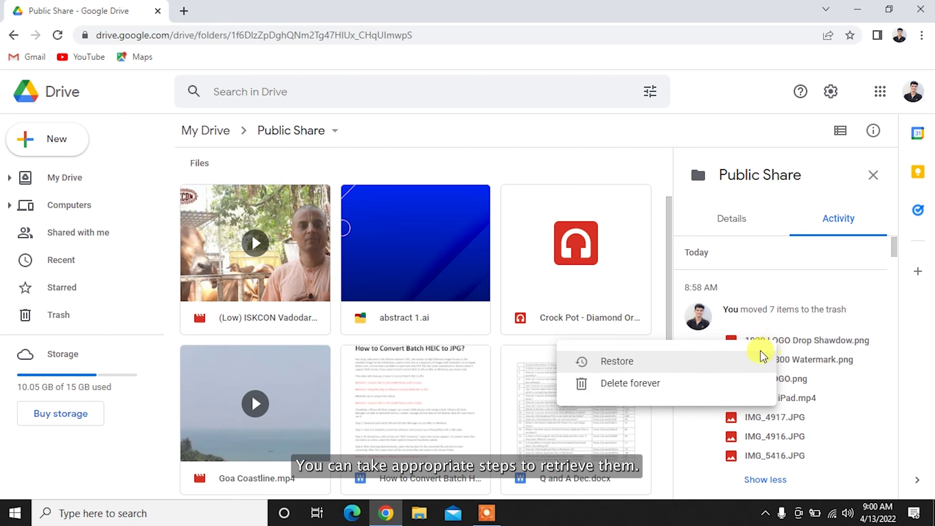
left_click(761, 354)
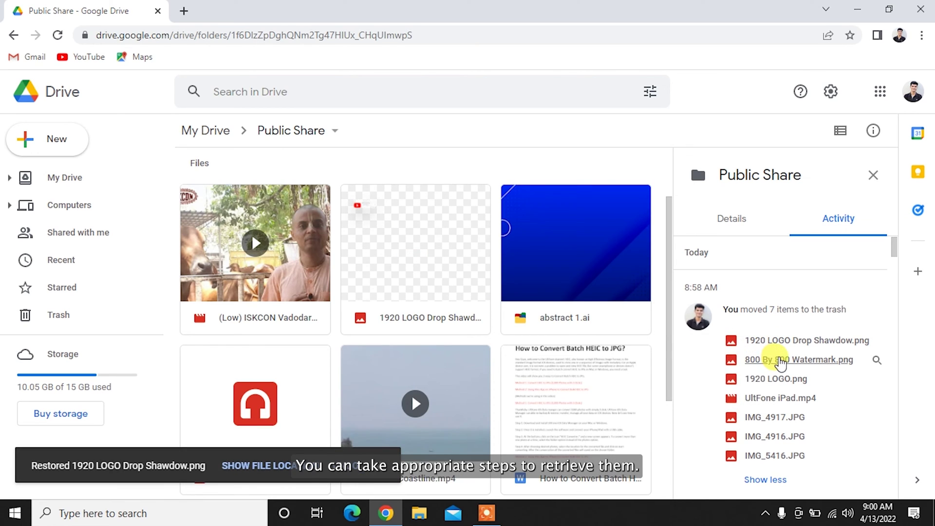
right_click(781, 361)
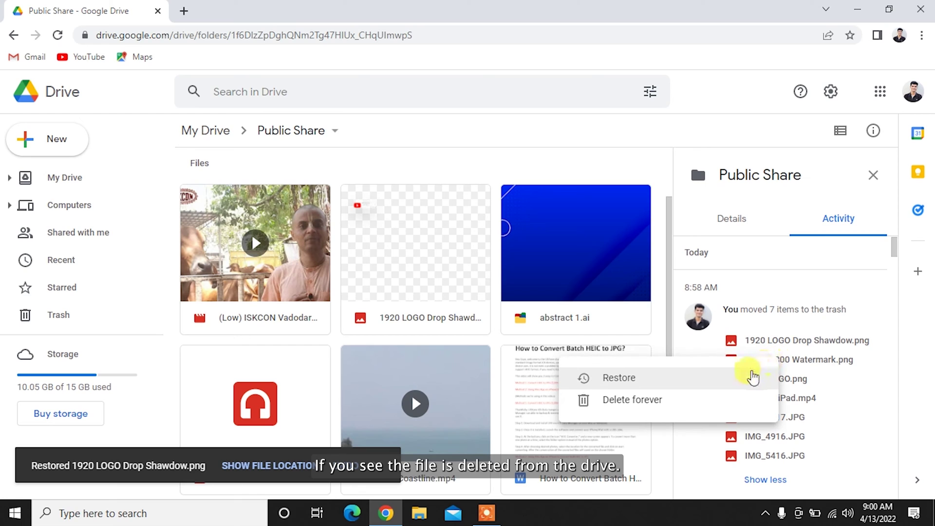
left_click(752, 376)
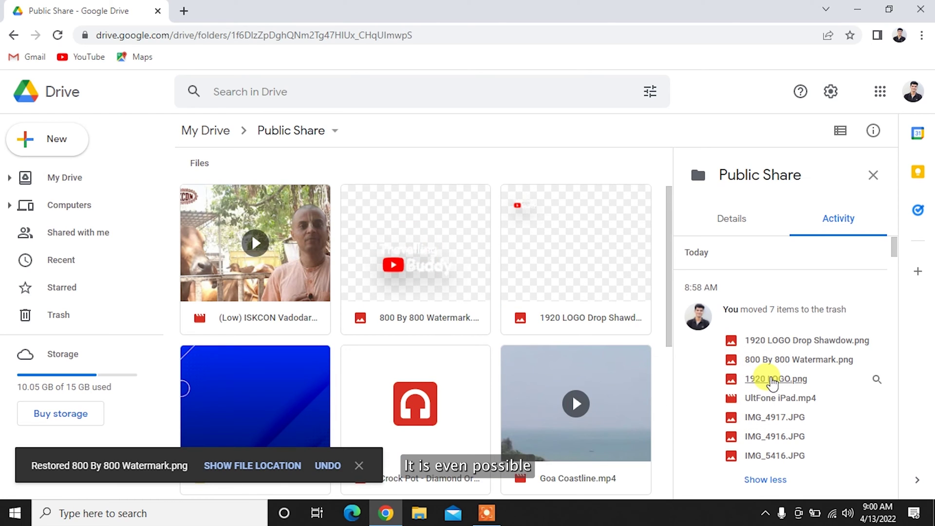
right_click(774, 383)
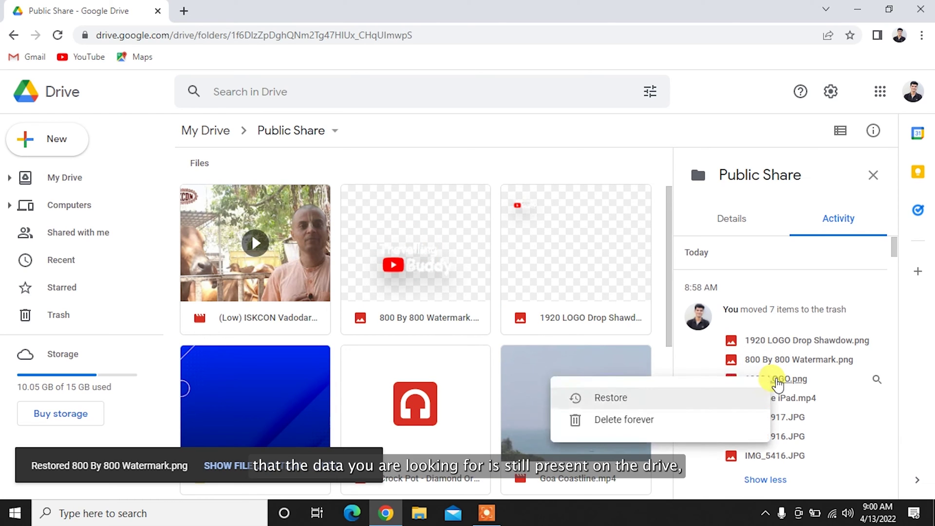
left_click(741, 397)
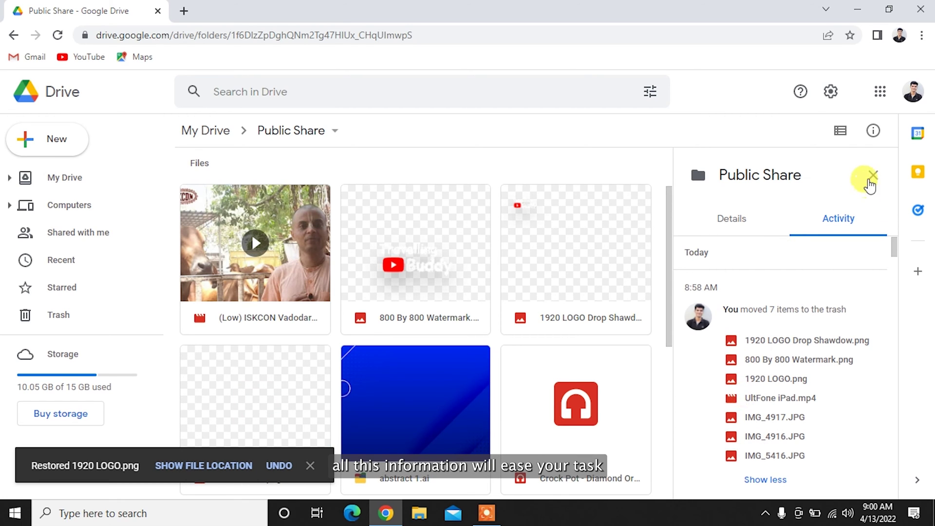
left_click(872, 175)
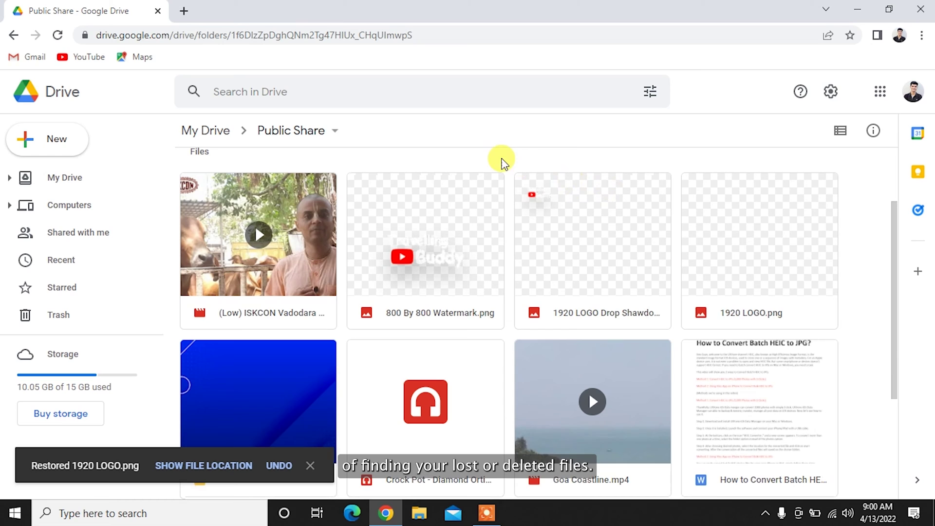
left_click_drag(471, 163, 741, 256)
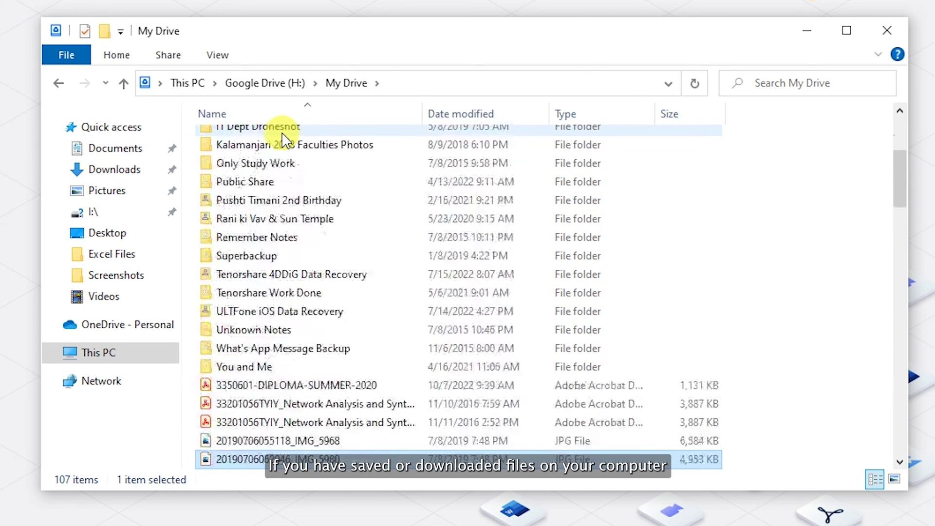
Scroll through the My Drive file list on Google Drive (H:), moving the selection to IMG_0003.
scroll(285, 140, "down", 2)
scroll(285, 140, "down", 2)
scroll(285, 140, "down", 2)
key("Down")
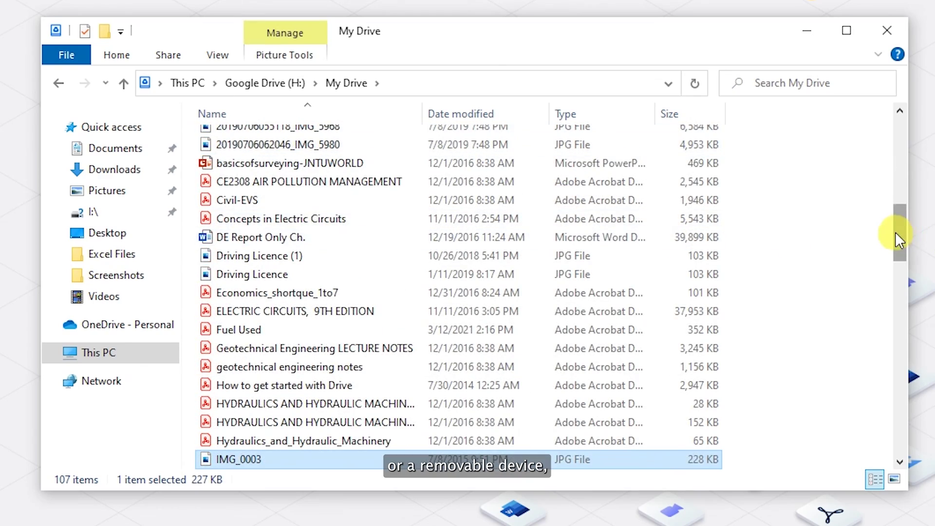
mouse_move(896, 233)
left_mouse_down()
mouse_move(899, 191)
mouse_move(919, 248)
mouse_move(918, 236)
left_mouse_up()
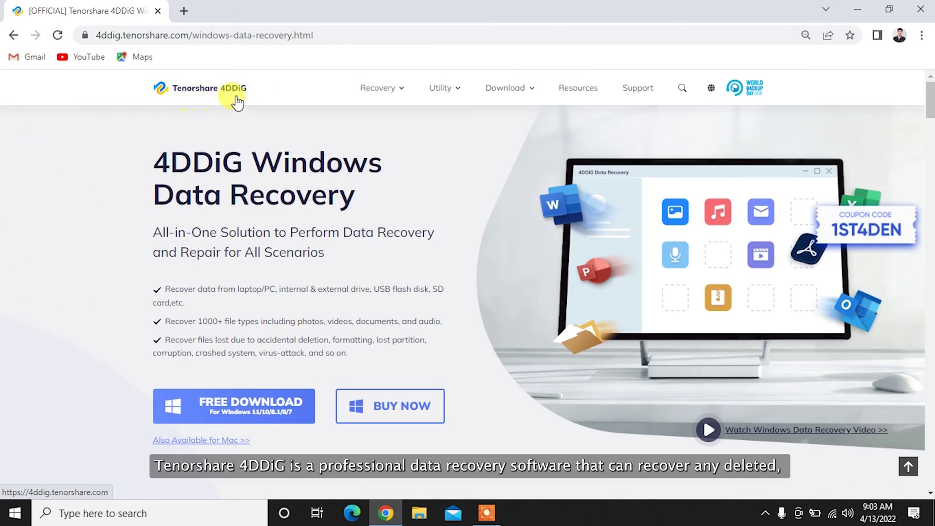
Scroll the 4DDiG Windows Data Recovery page down to the How to Use Tenorshare 4DDiG guide.
left_click_drag(154, 157, 361, 193)
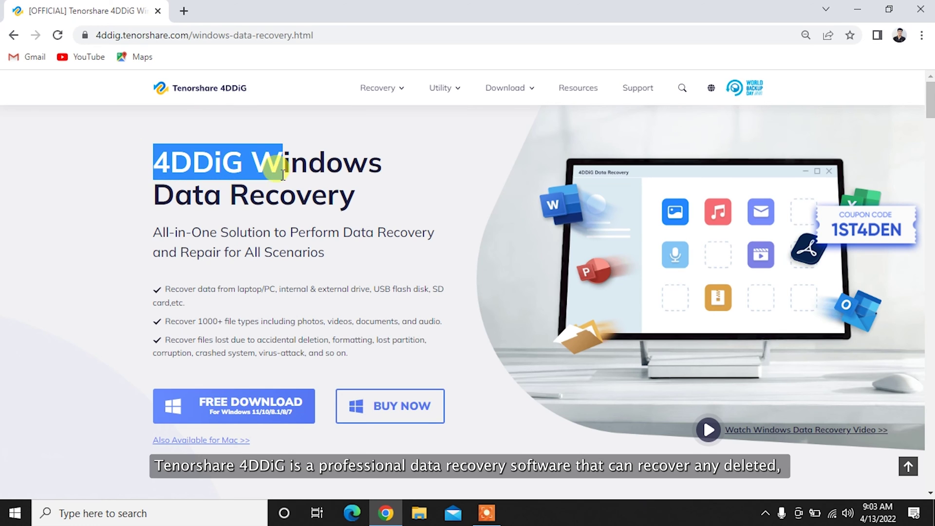
left_click(362, 193)
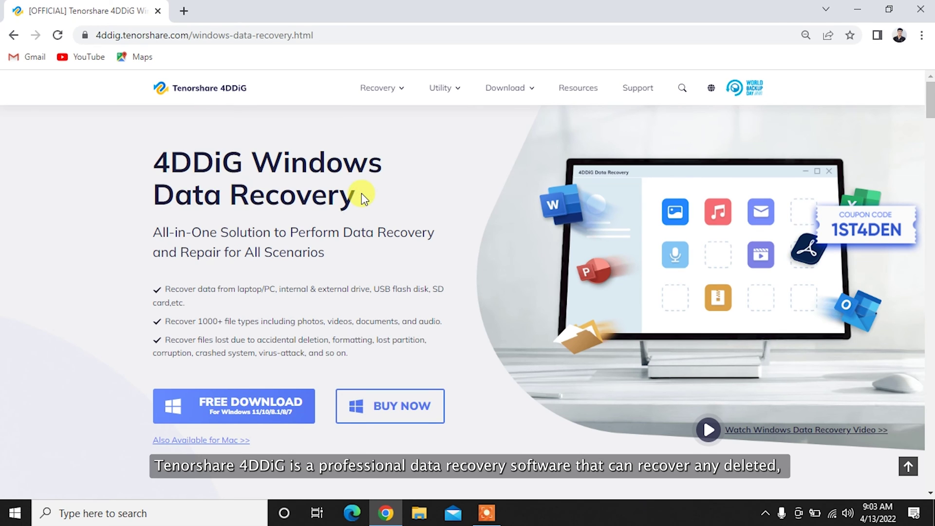
scroll(388, 317, "down", 2)
scroll(388, 317, "down", 3)
scroll(388, 316, "down", 2)
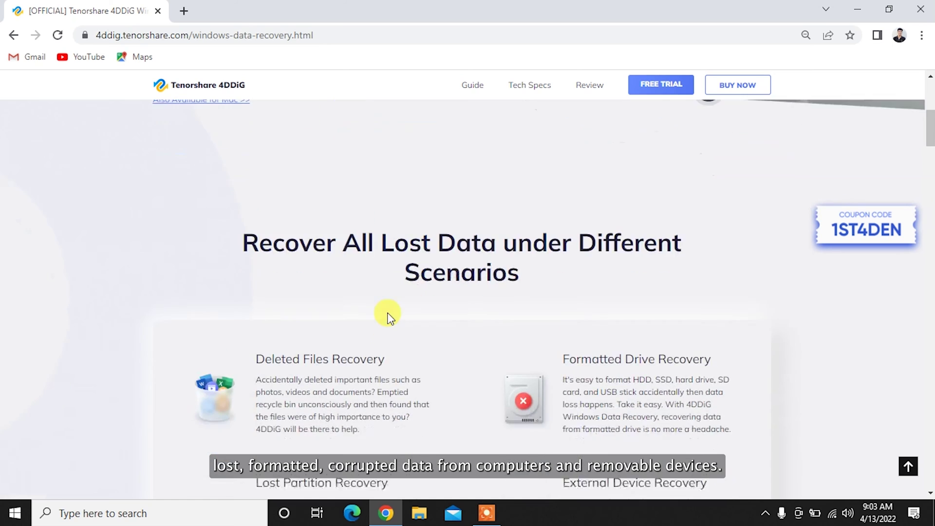
scroll(388, 317, "down", 2)
scroll(388, 317, "down", 1)
scroll(388, 316, "down", 3)
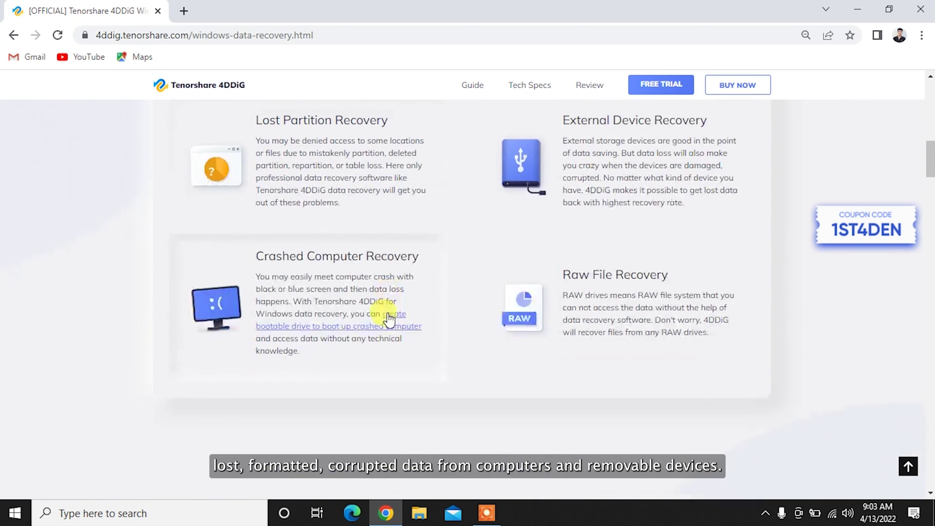
scroll(388, 317, "down", 2)
scroll(389, 317, "down", 3)
scroll(388, 317, "down", 2)
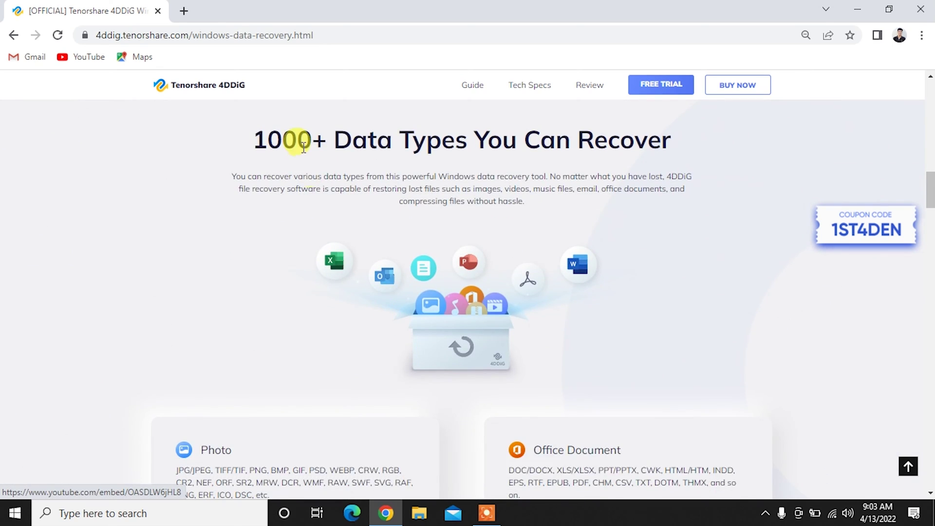
Show the guide's Step 2 scan-and-preview and Step 3 Recover Lost Files illustrations.
left_click_drag(253, 139, 668, 135)
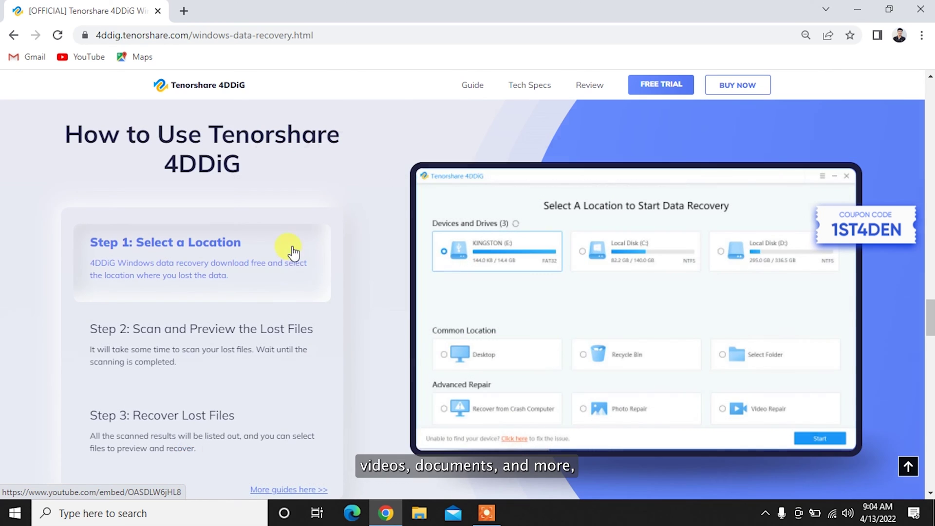
left_click(299, 321)
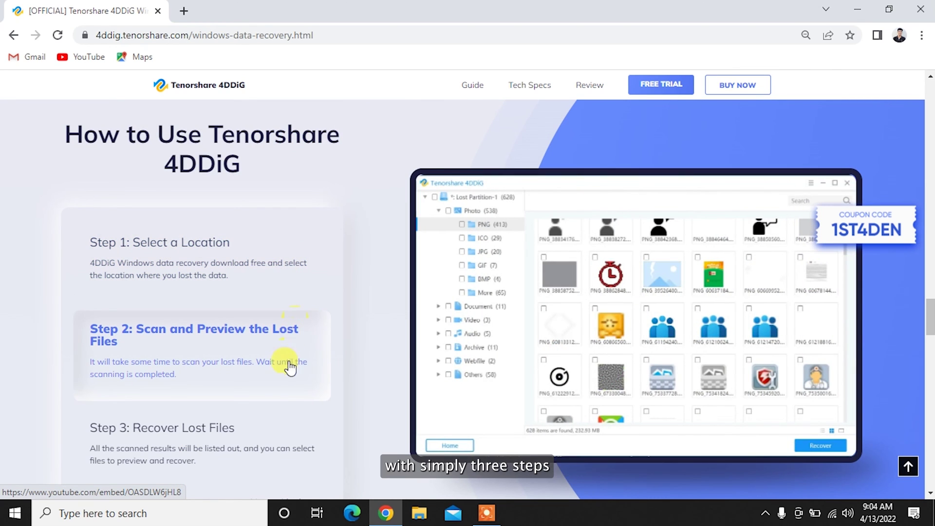
left_click(286, 429)
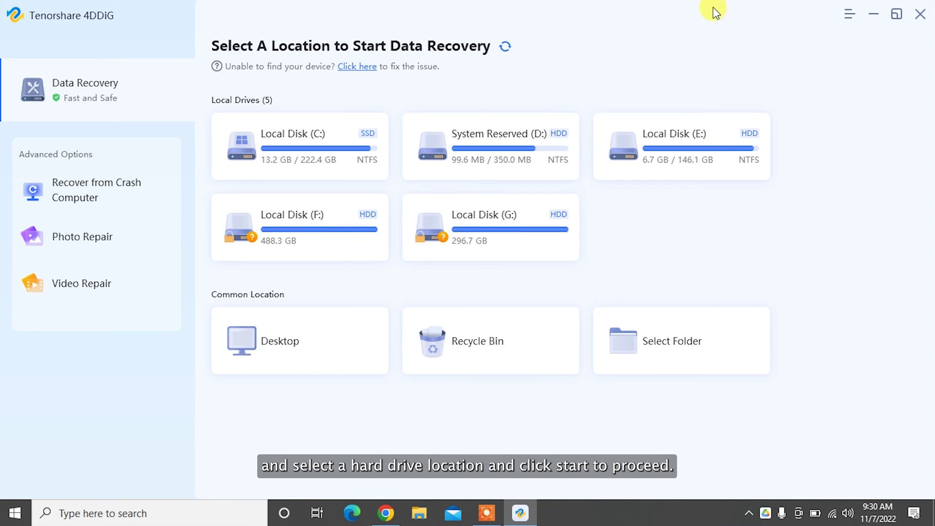
Scan Local Disk (C:) for all file types and tick four found JPG files.
left_click(373, 172)
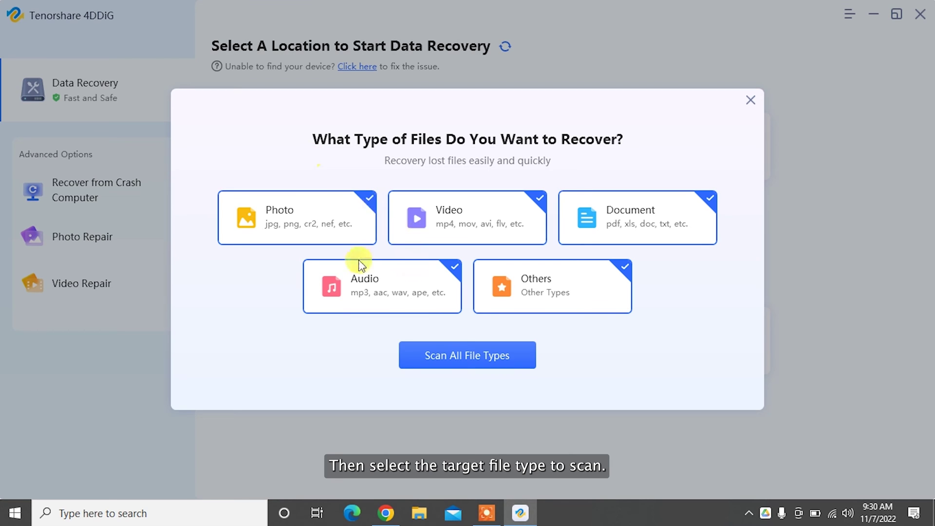
left_click(473, 357)
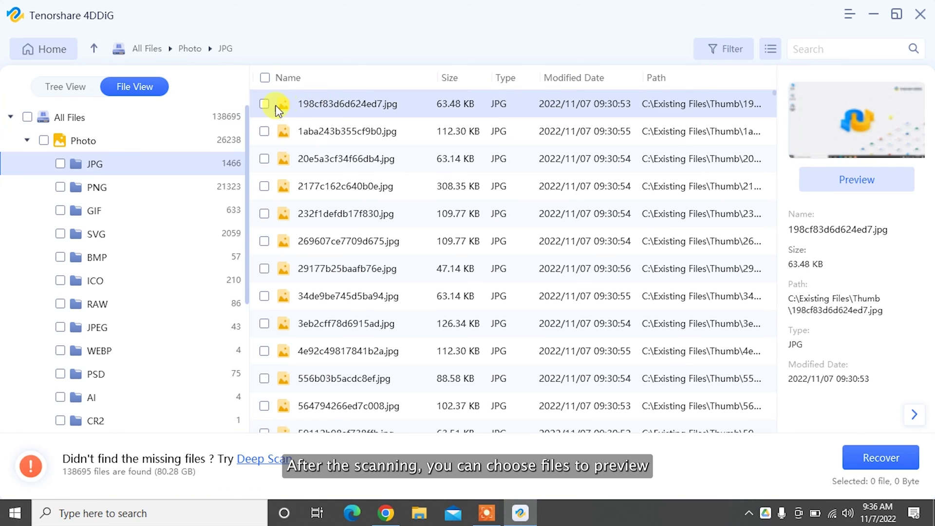
left_click(264, 103)
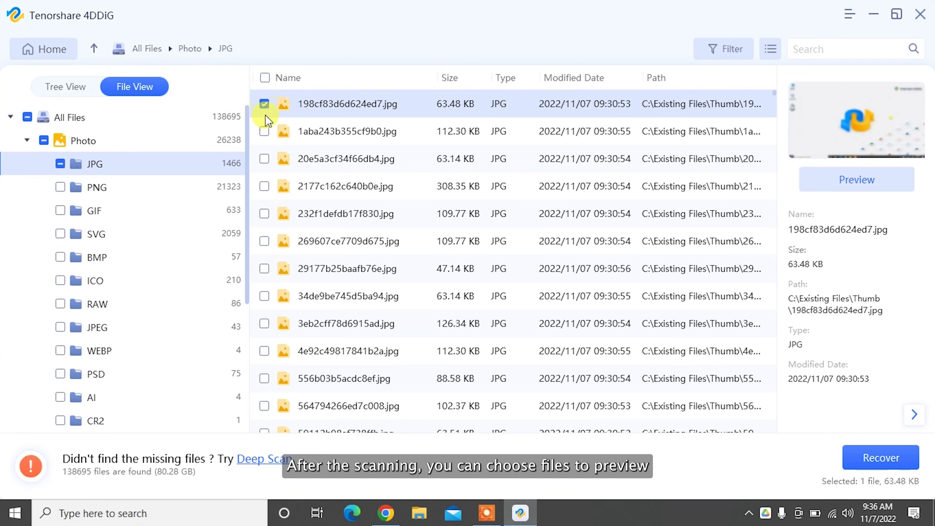
left_click(264, 131)
left_click(264, 159)
left_click(264, 186)
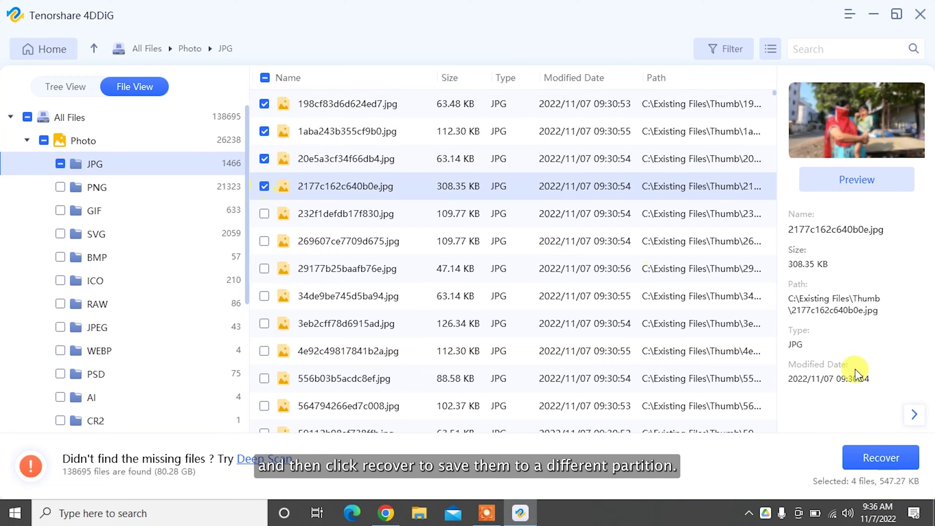
Recover the four JPGs, confirming the save location and the partition warning.
left_click(881, 458)
left_click(647, 425)
left_click(580, 280)
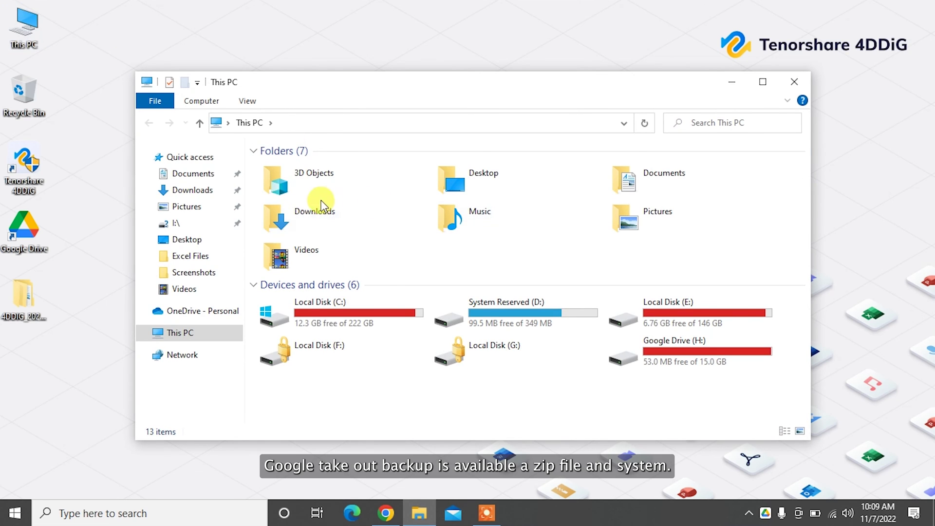
Extract the takeout-20221107T043103Z-007 zip in Downloads into its own matching folder.
double_click(318, 215)
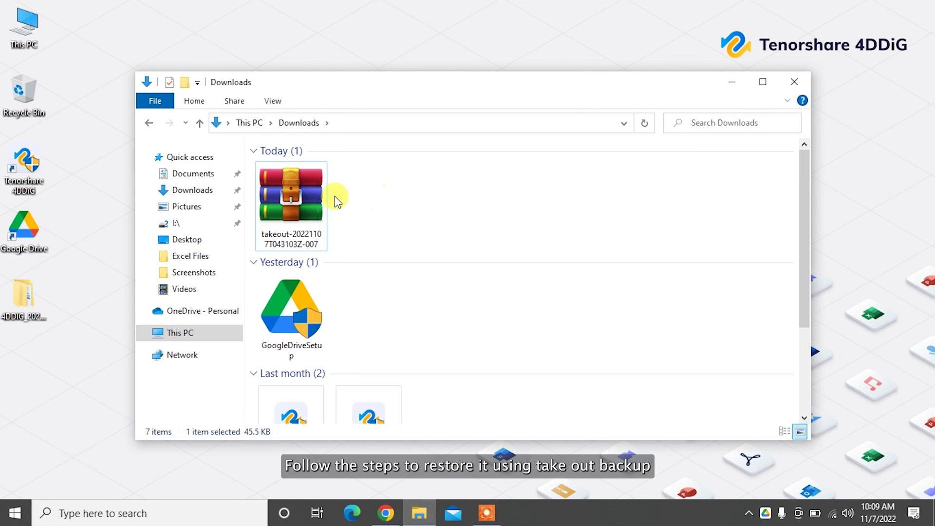
left_click(302, 195)
double_click(301, 192)
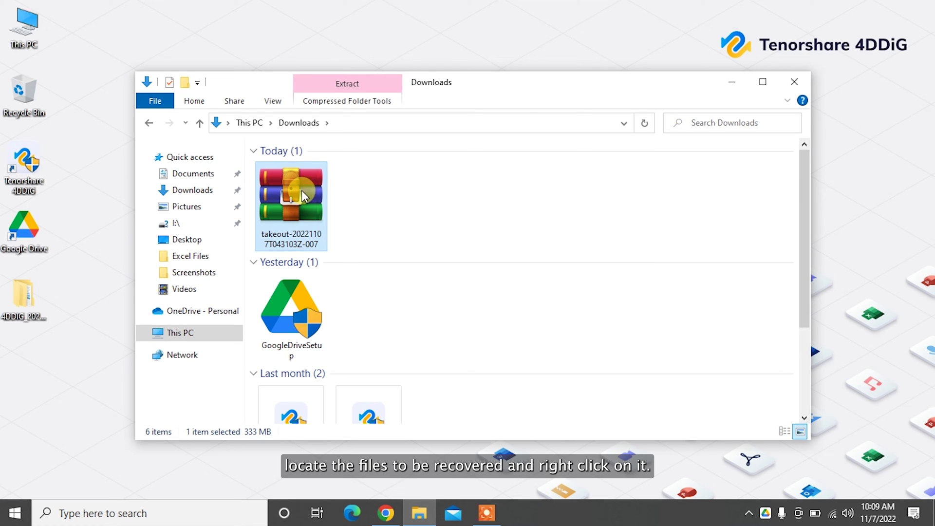
right_click(302, 193)
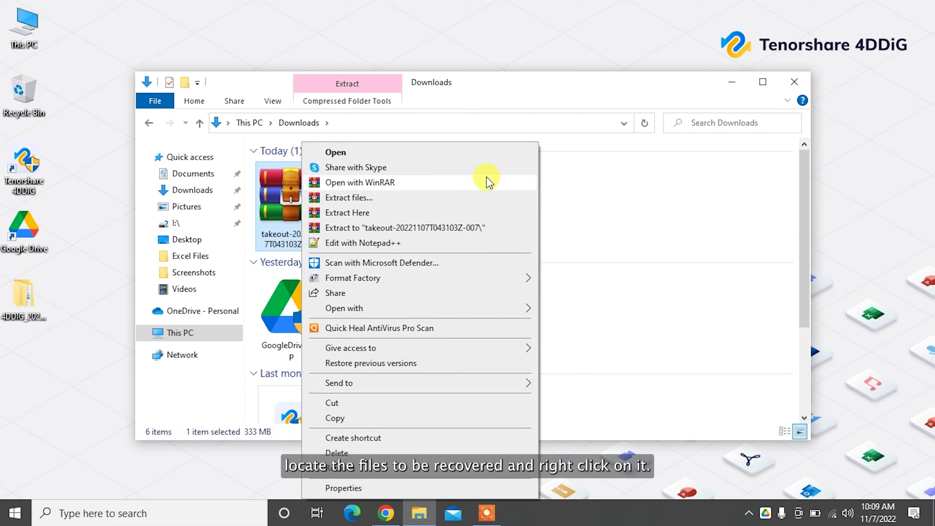
left_click(485, 228)
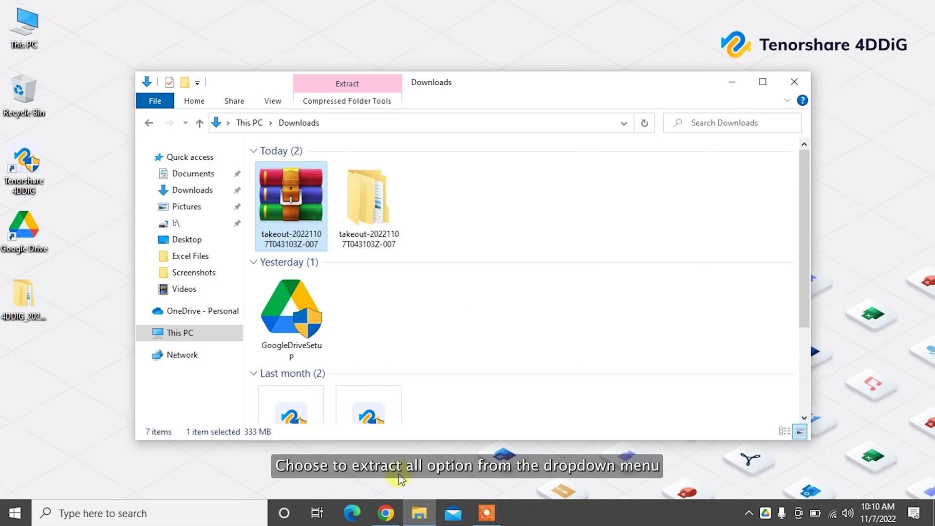
Upload the MVI_0912 video from the Takeout folder into My Drive.
left_click(384, 518)
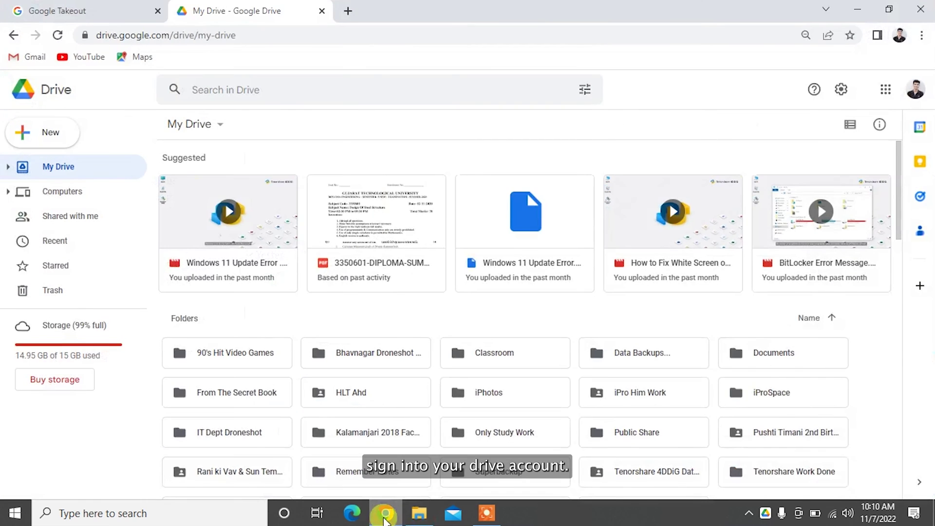
left_click(51, 140)
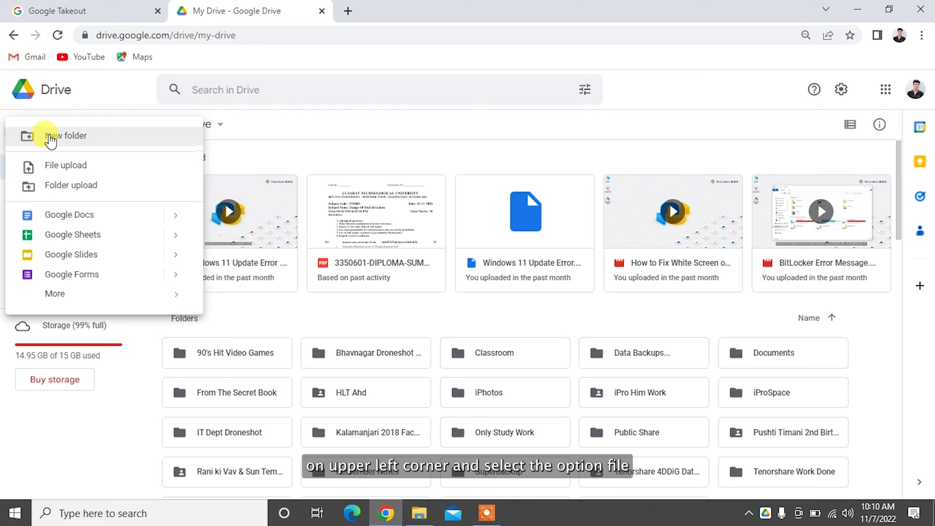
left_click(58, 166)
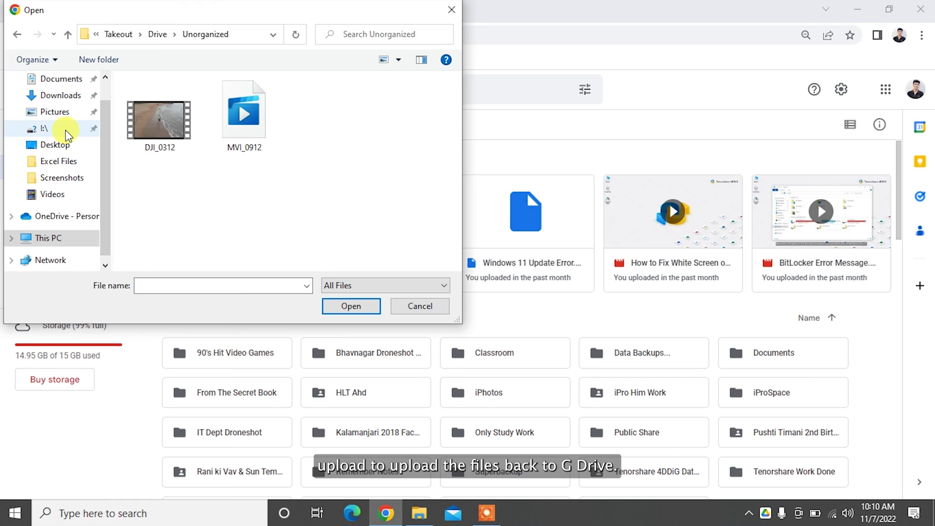
left_click(268, 97)
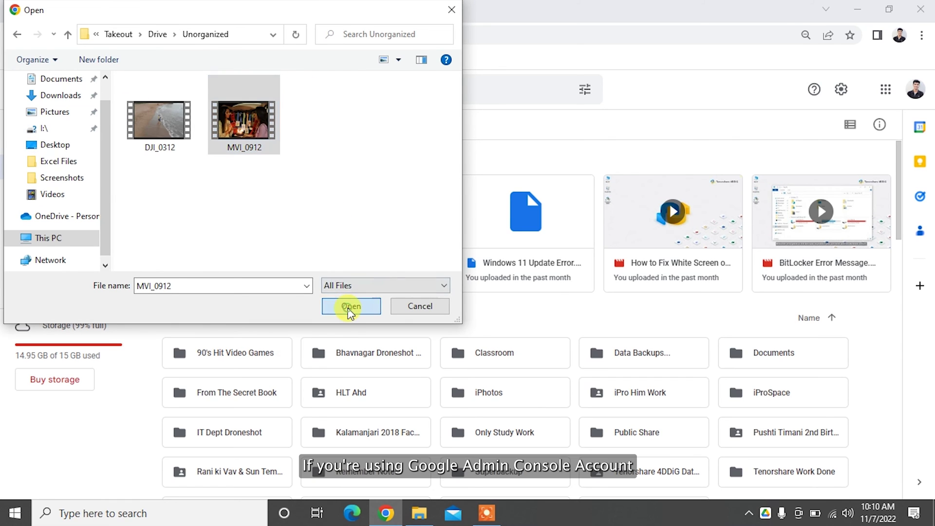
left_click(350, 306)
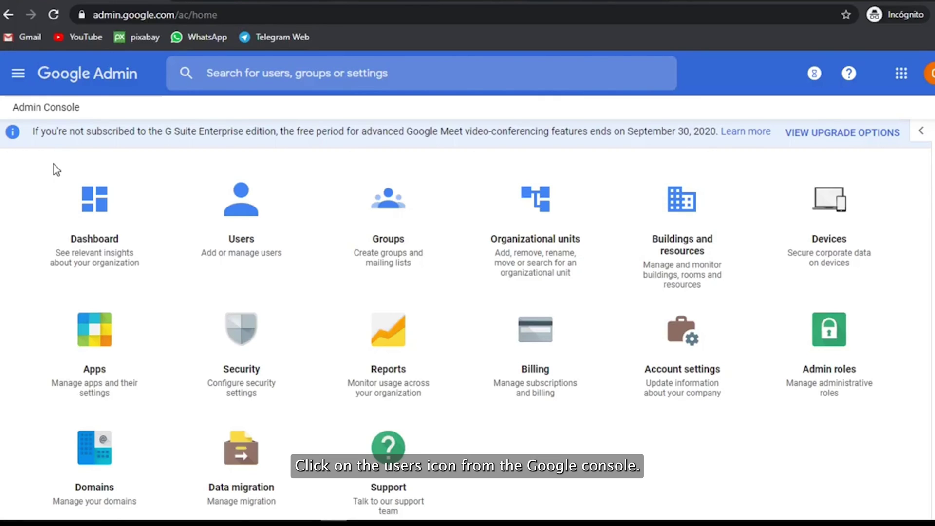
Restore the user's Drive data for the range Sep 13 to Sep 14, 2020.
left_click(242, 195)
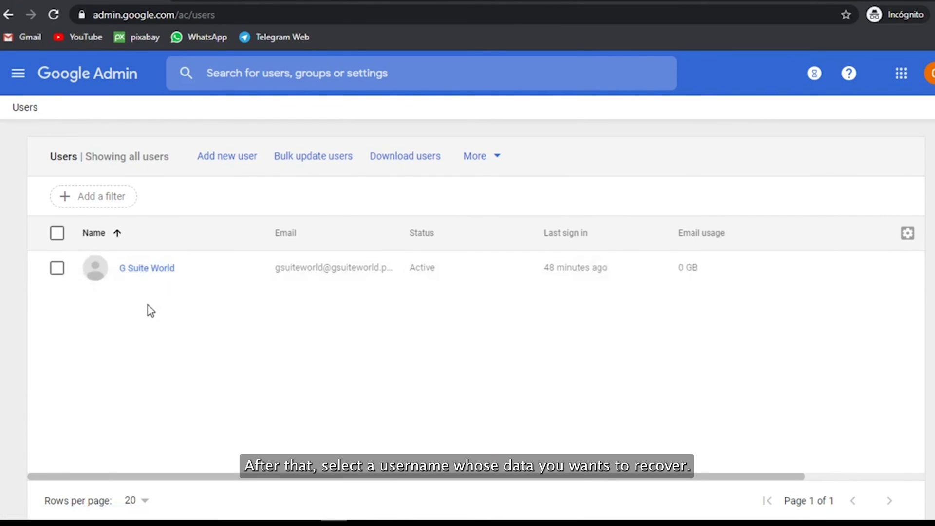
mouse_move(468, 268)
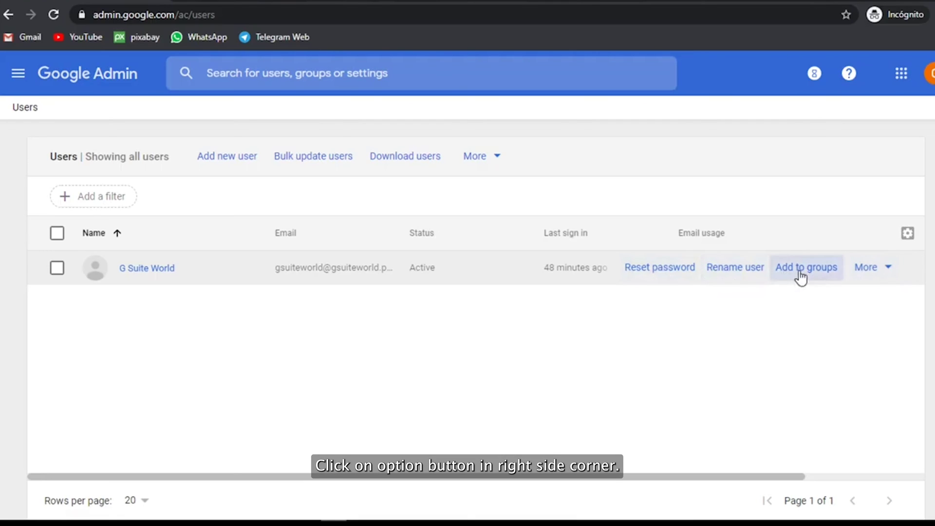
left_click(889, 272)
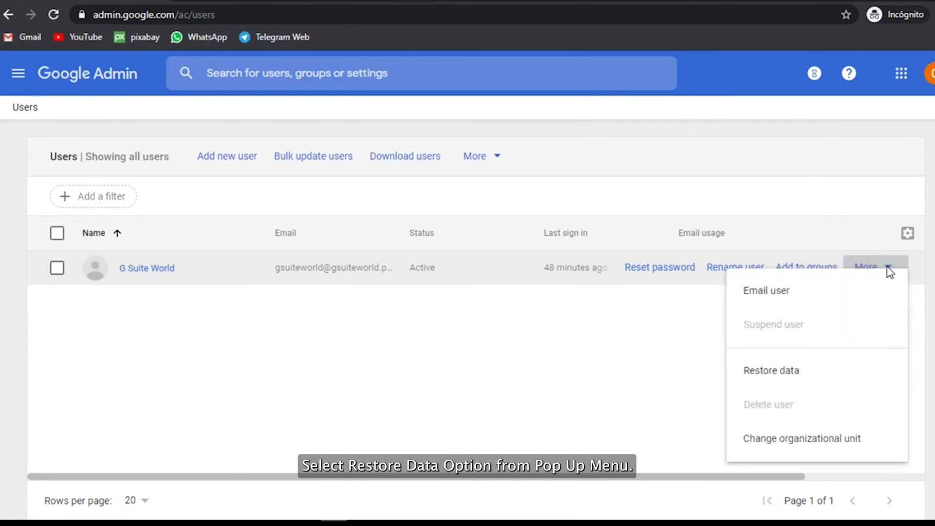
left_click(815, 376)
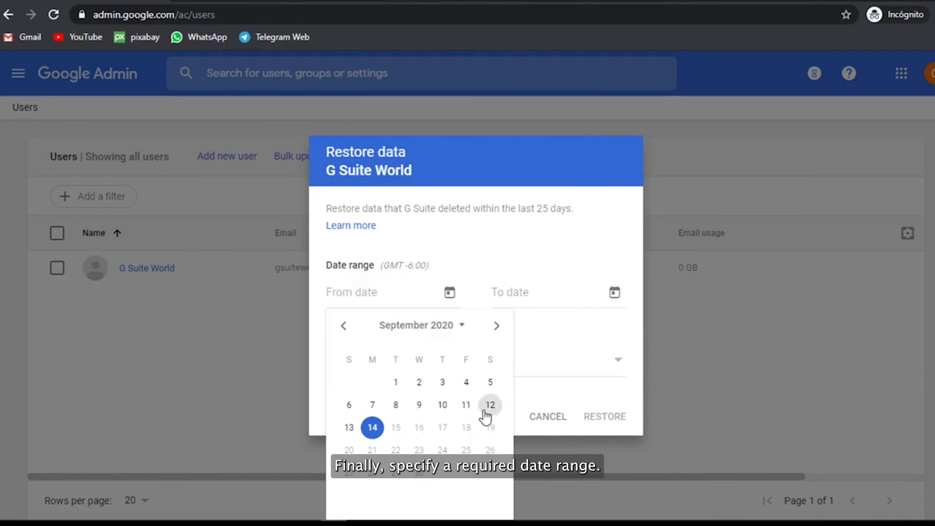
left_click(349, 427)
left_click(522, 292)
left_click(539, 428)
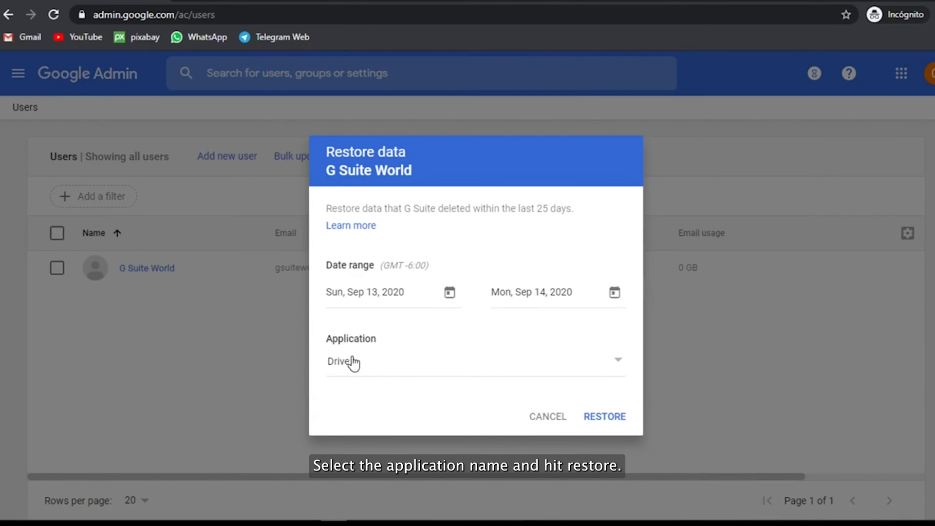
left_click(428, 363)
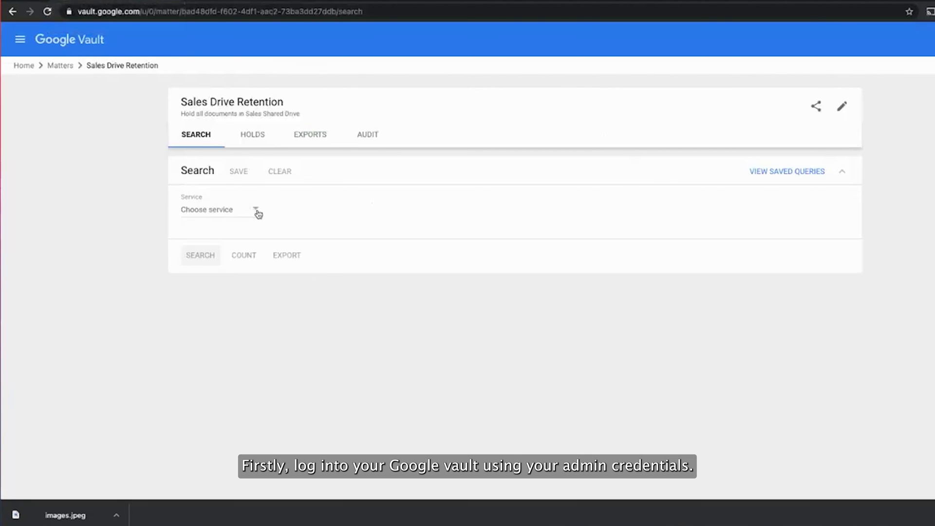
left_click(255, 211)
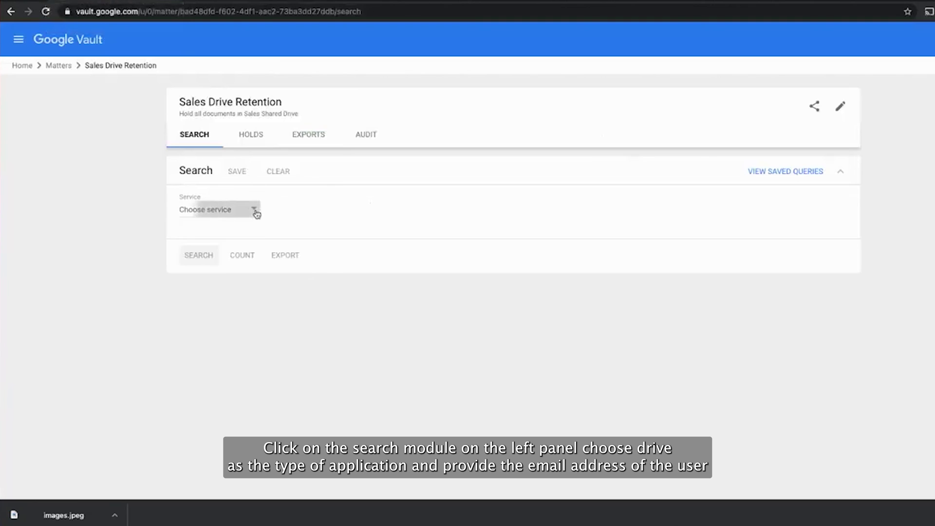
left_click(227, 256)
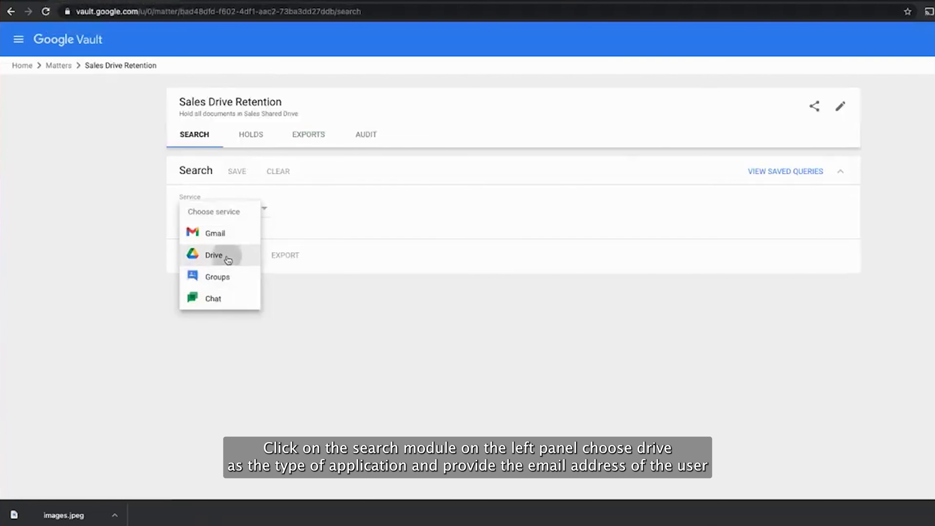
left_click(279, 242)
left_click(234, 266)
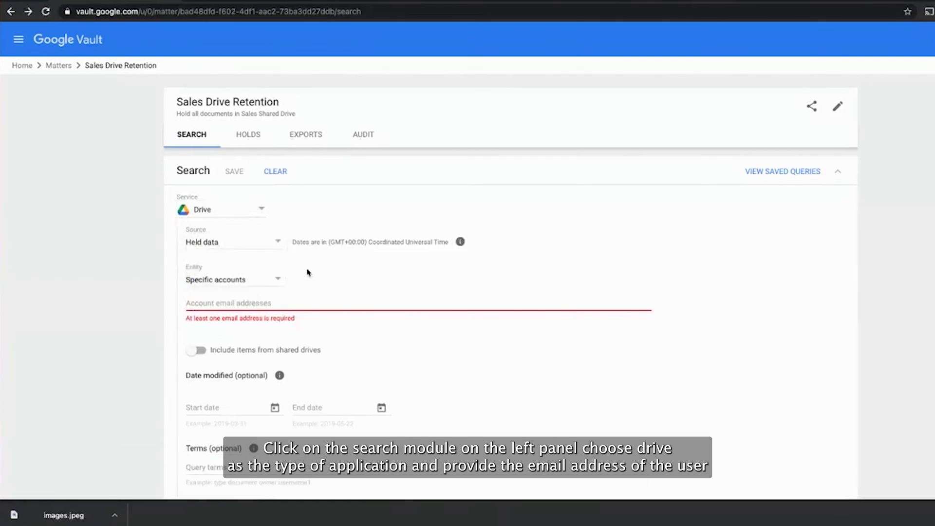
left_click(288, 303)
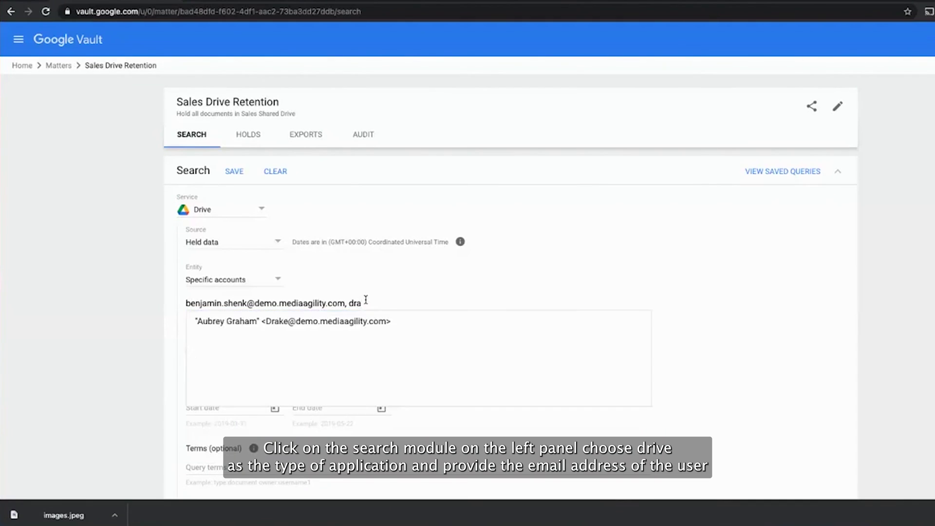
left_click(317, 319)
scroll(546, 302, "down", 1)
left_click(197, 341)
scroll(197, 341, "down", 2)
Limit the search to April 13, 2021, run it, and preview the first document.
left_click(225, 325)
left_click(275, 324)
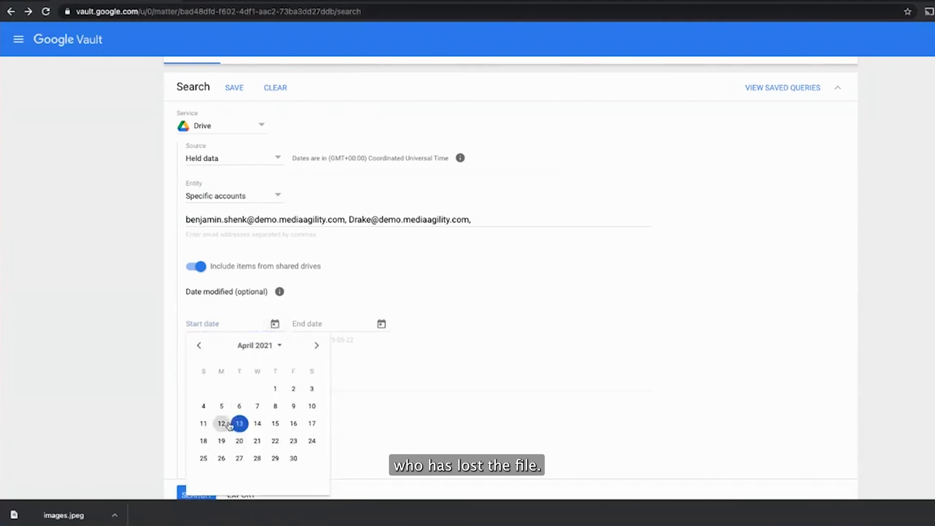
left_click(240, 424)
left_click(381, 324)
left_click(346, 423)
scroll(198, 471, "down", 1)
left_click(196, 468)
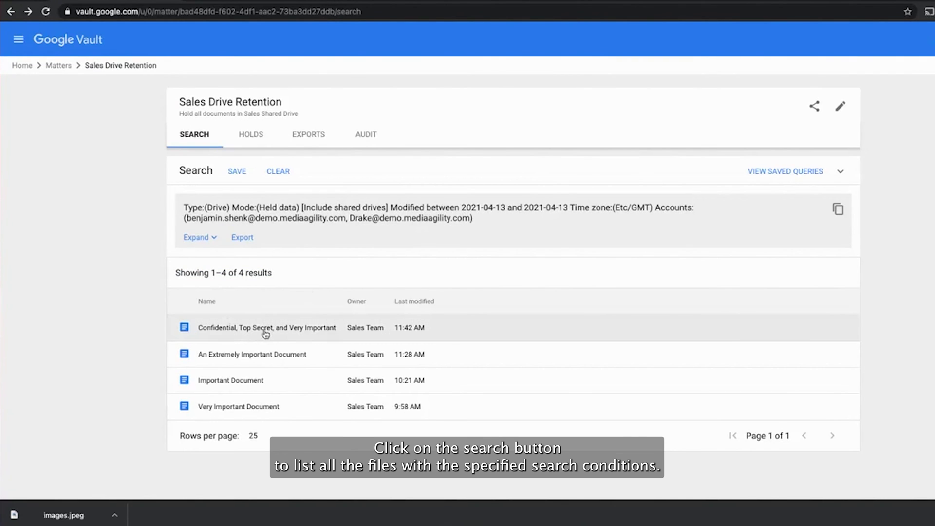
left_click(266, 331)
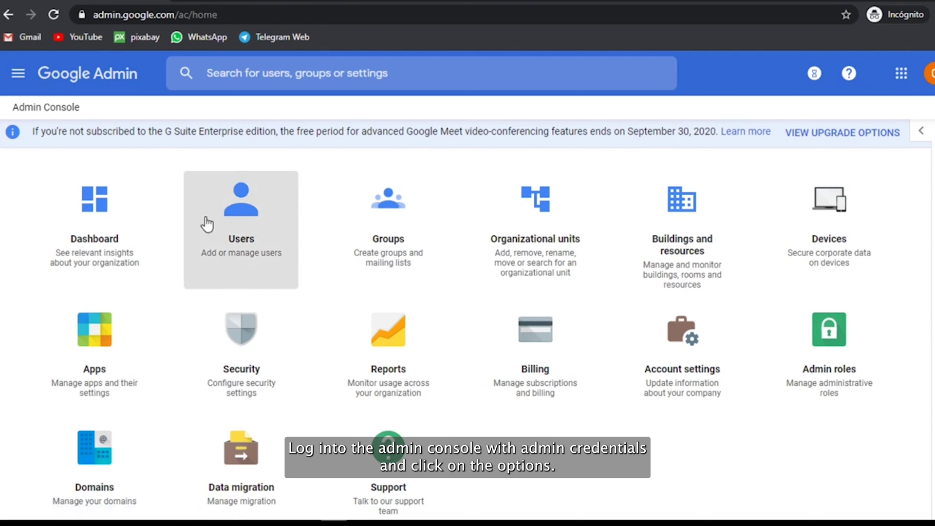
Filter the Users list to show only recently deleted users.
left_click(238, 244)
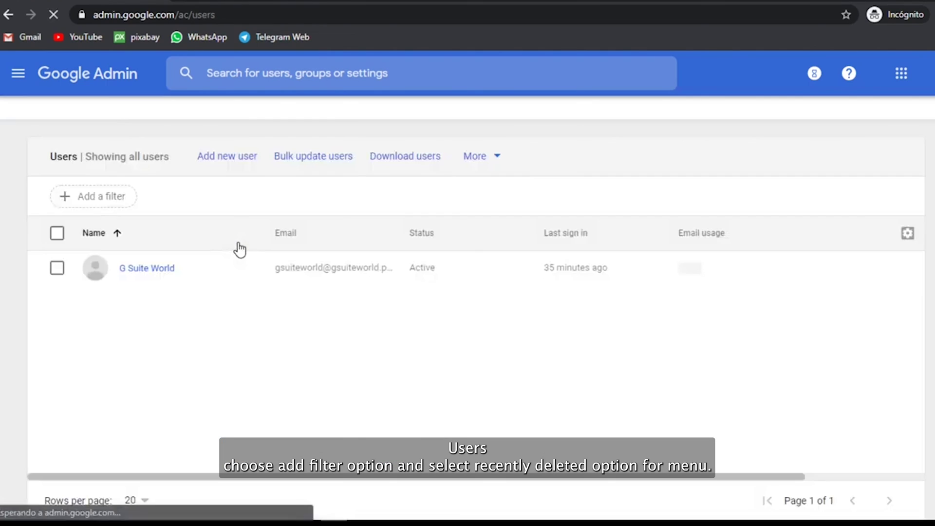
left_click(104, 200)
scroll(95, 458, "down", 2)
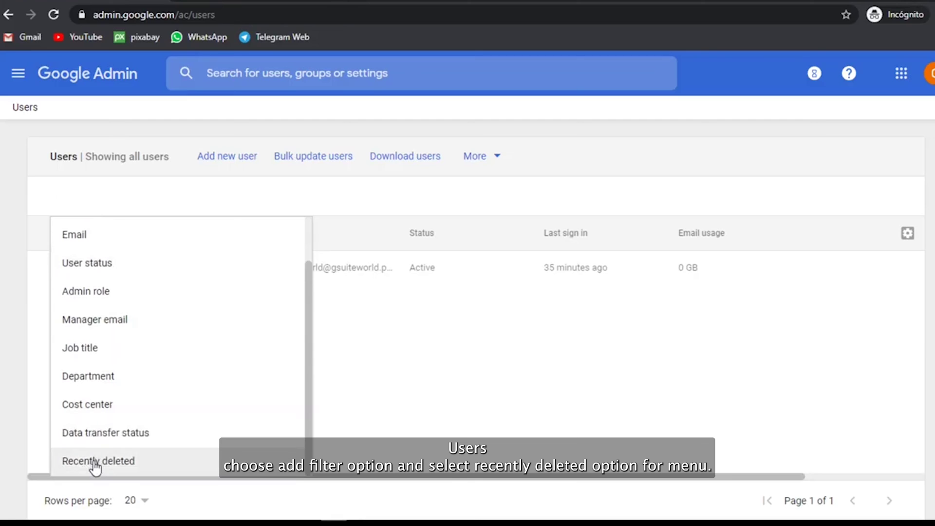
left_click(94, 462)
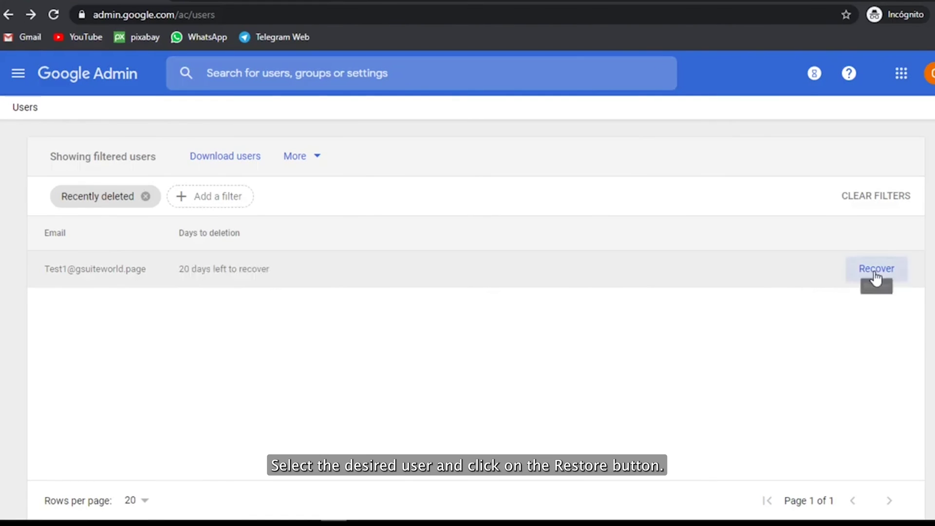
Recover the deleted user into the 'test account' organisational unit.
left_click(877, 268)
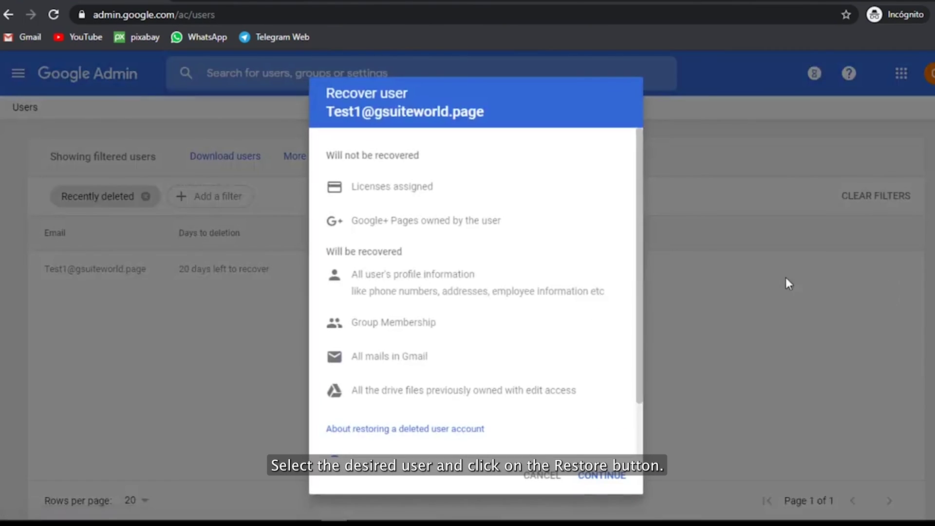
scroll(404, 299, "down", 1)
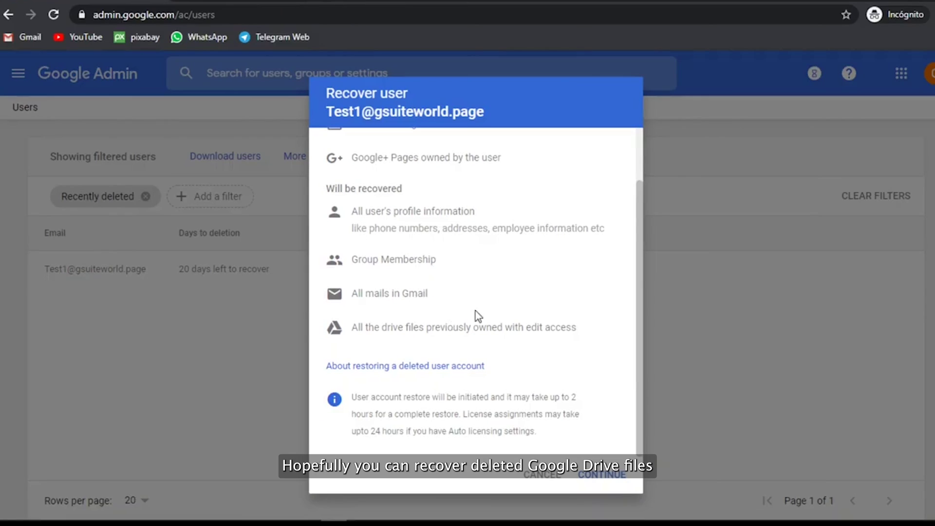
left_click(595, 482)
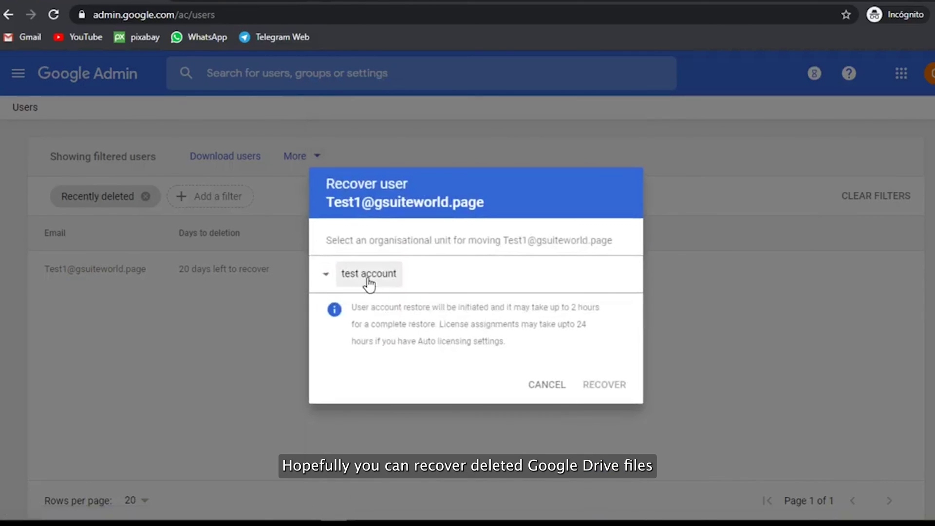
left_click(385, 275)
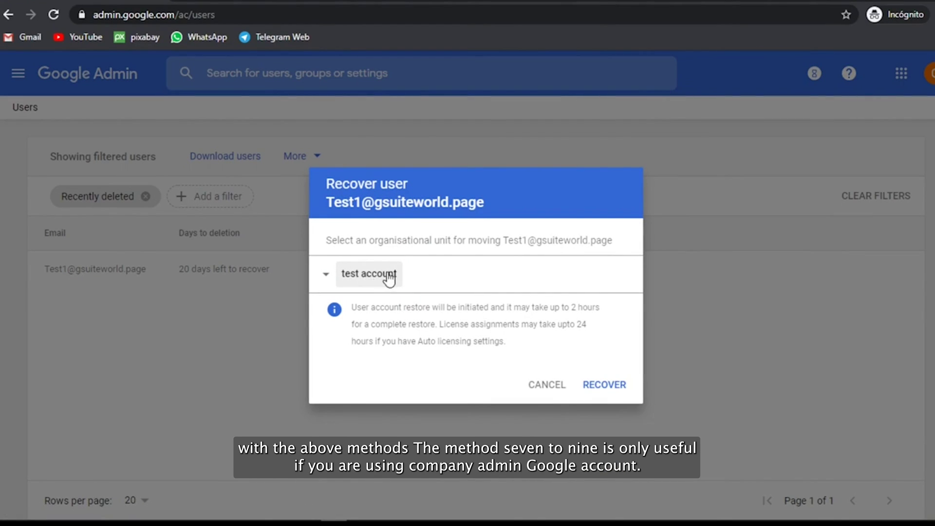
left_click(605, 387)
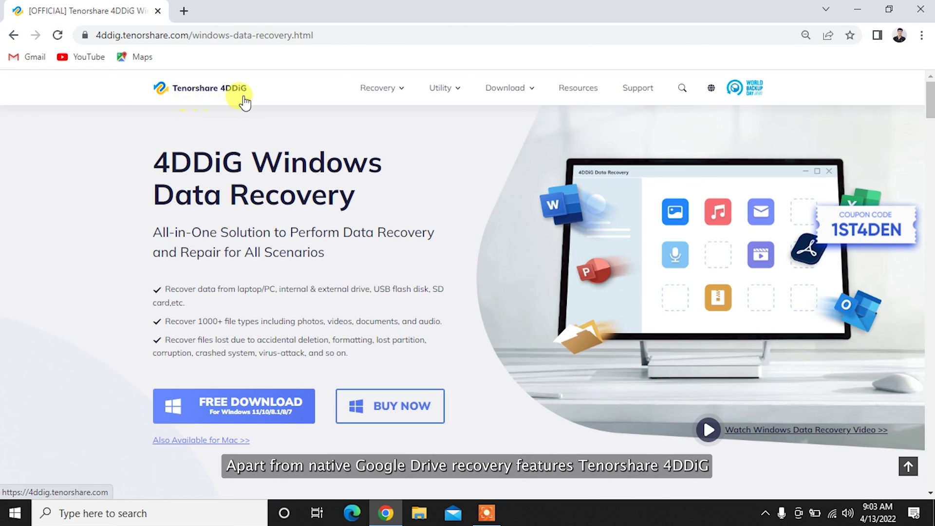
Scroll down the 4DDiG page and highlight the '1000+ Data Types You Can Recover' heading.
left_click_drag(152, 155, 361, 193)
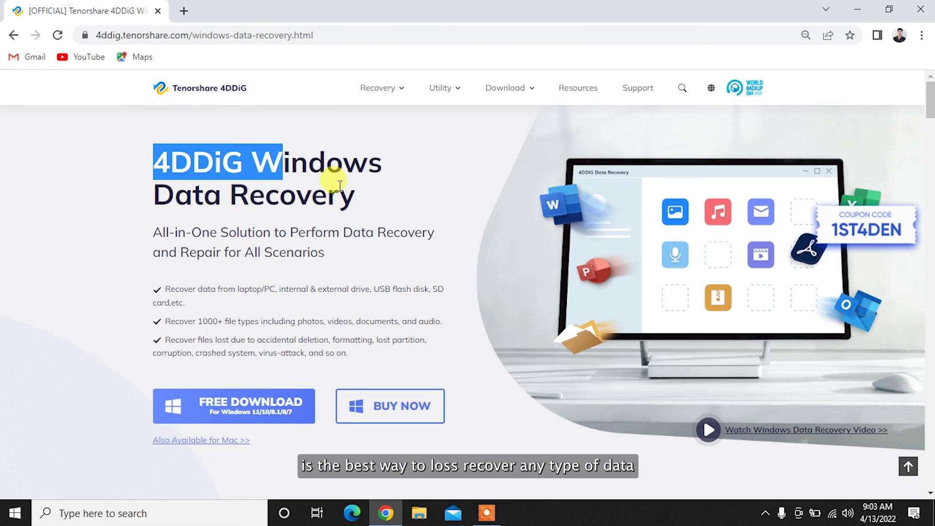
left_click(361, 193)
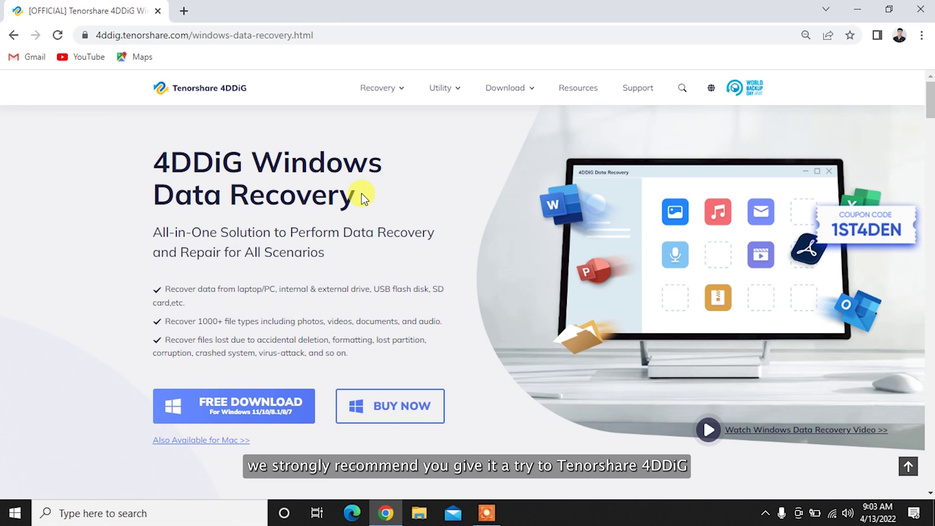
scroll(389, 316, "down", 3)
scroll(389, 315, "down", 3)
scroll(388, 316, "down", 2)
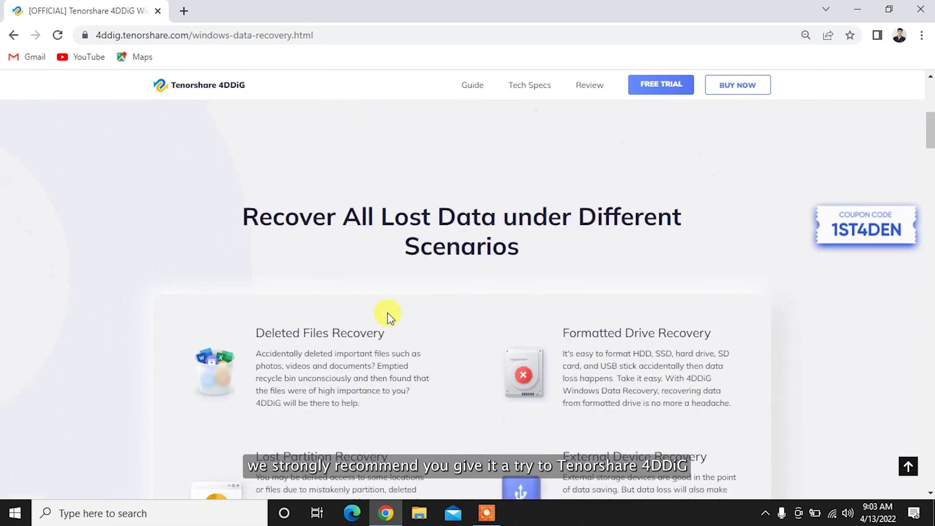
scroll(389, 316, "down", 2)
scroll(389, 316, "down", 2)
scroll(389, 315, "down", 3)
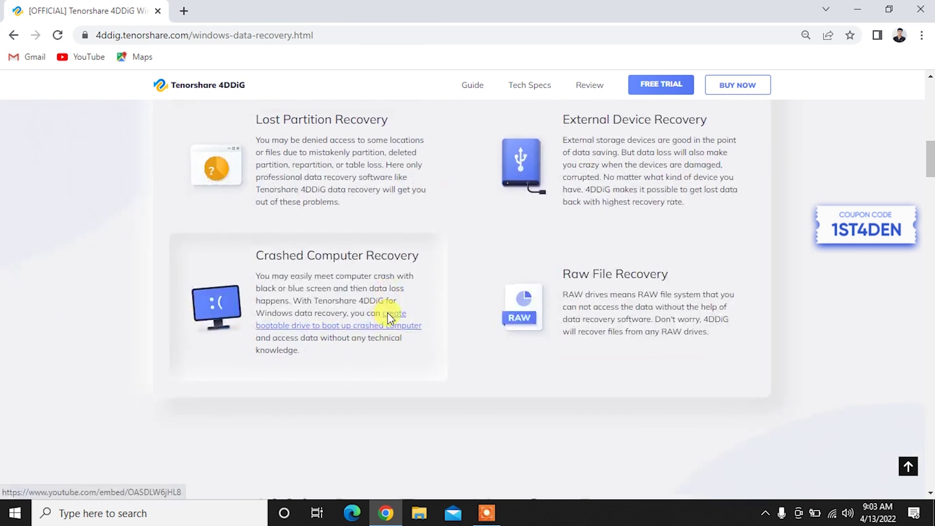
scroll(389, 315, "down", 2)
scroll(389, 316, "down", 3)
scroll(389, 315, "down", 2)
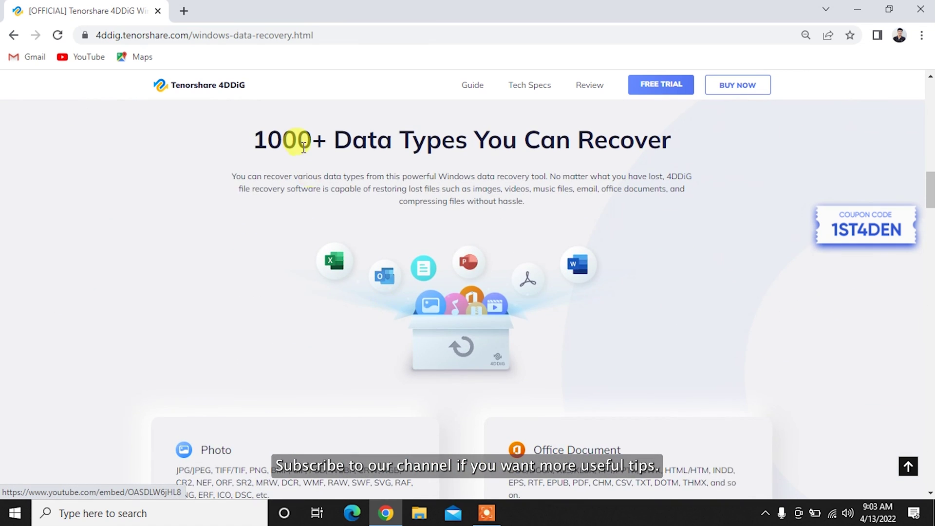
left_click_drag(255, 139, 673, 143)
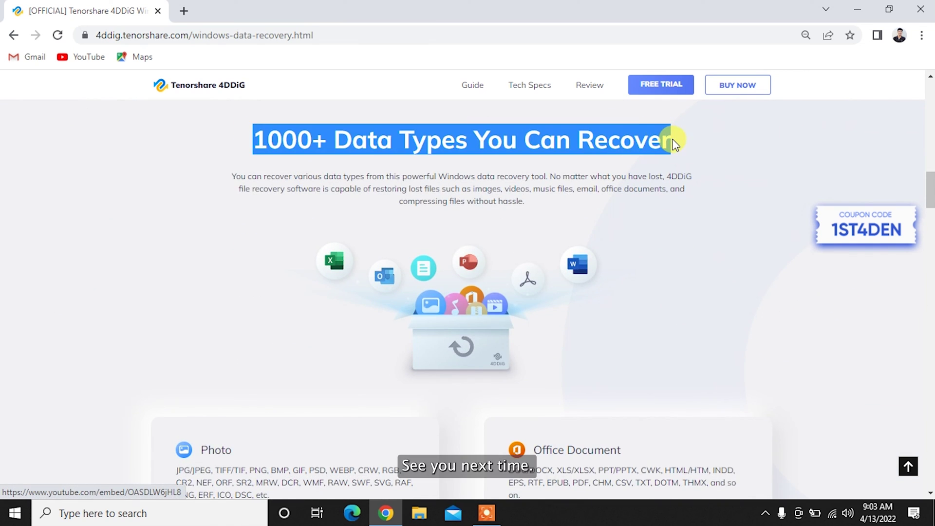